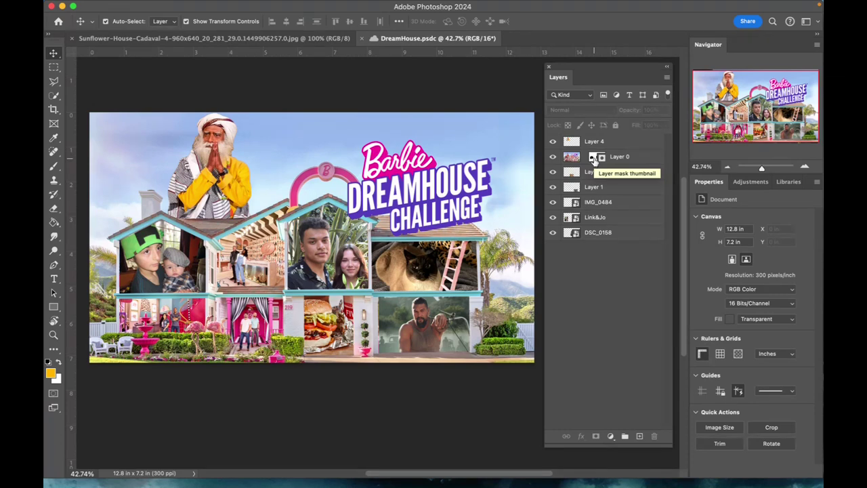
# Make Layer 0's mask the editing target, after briefly switching to its image pixels.
pyautogui.click(595, 158)
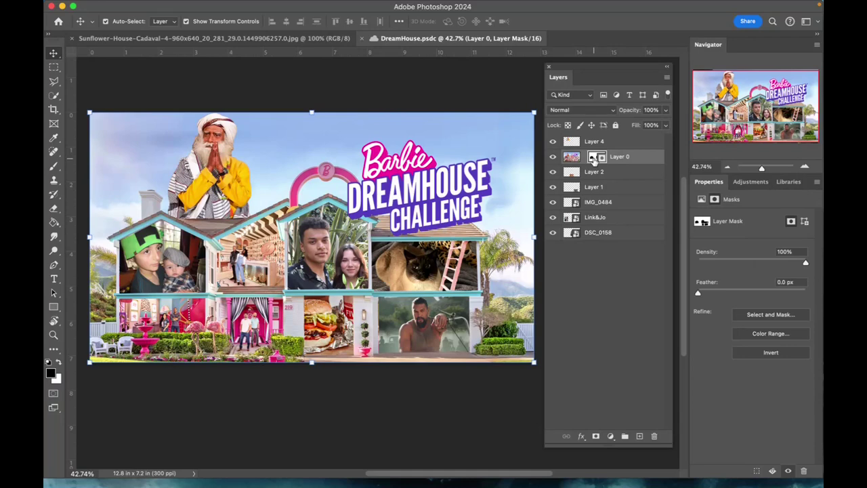
pyautogui.click(573, 156)
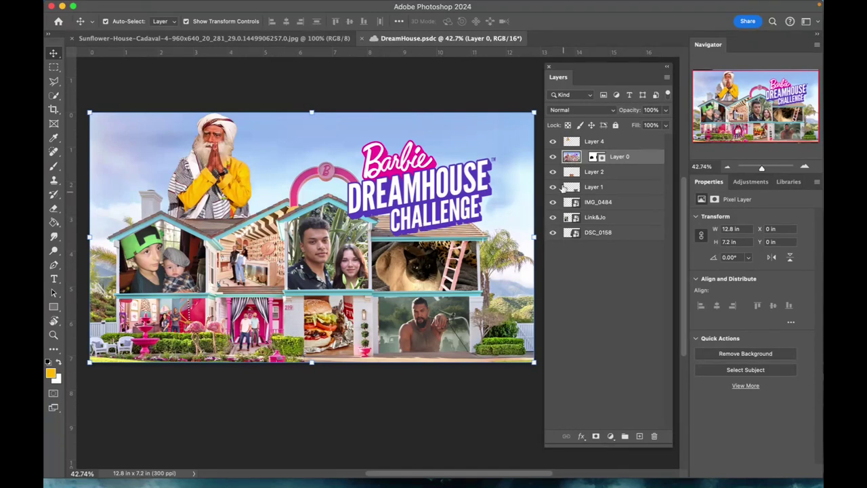
pyautogui.click(594, 158)
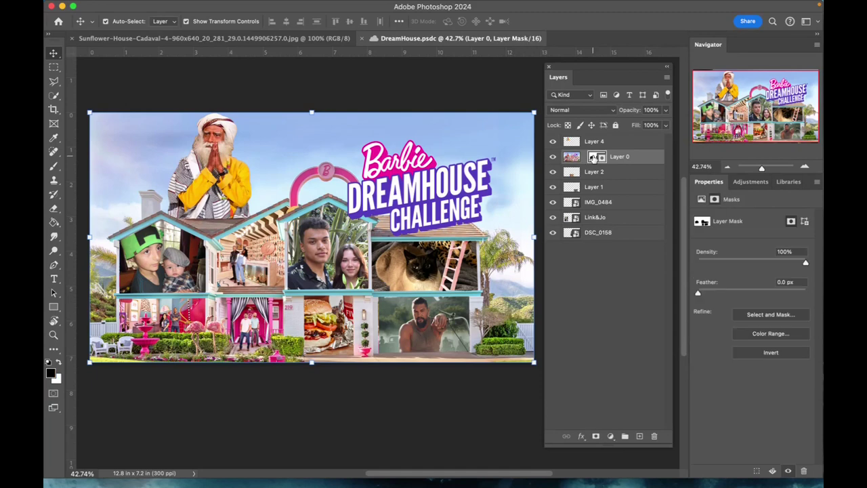
# Hide Layer 2, Layer 1, IMG_0484, Link&Jo, DSC_0158 and Layer 4.
pyautogui.click(553, 172)
pyautogui.click(553, 187)
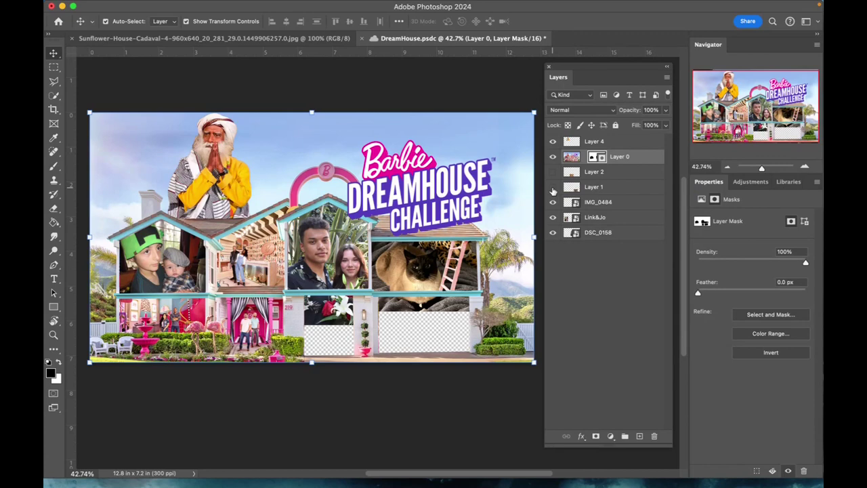
pyautogui.click(553, 202)
pyautogui.click(553, 217)
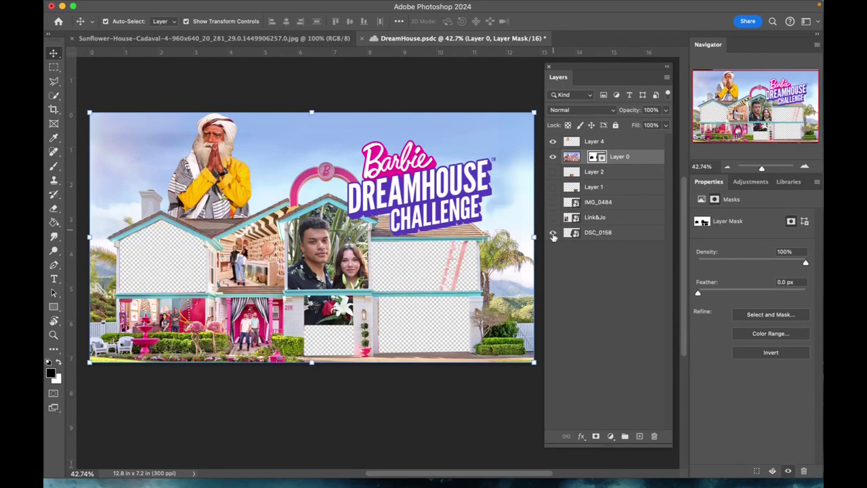
pyautogui.click(553, 234)
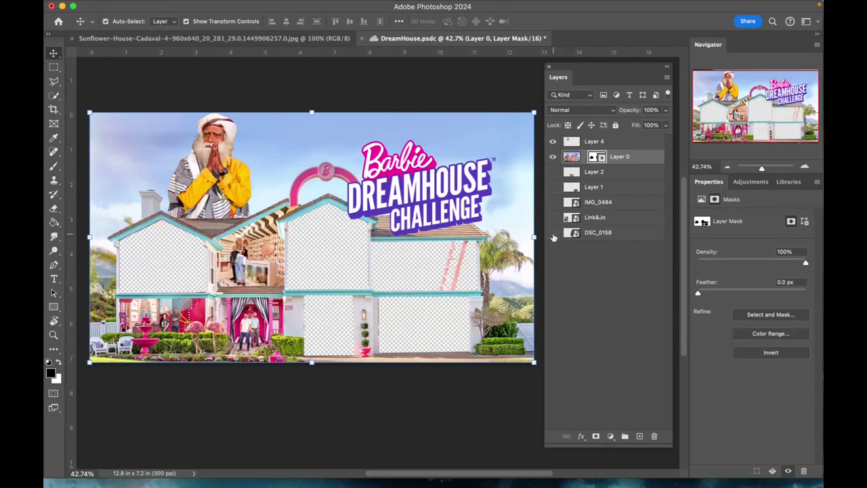
pyautogui.click(553, 142)
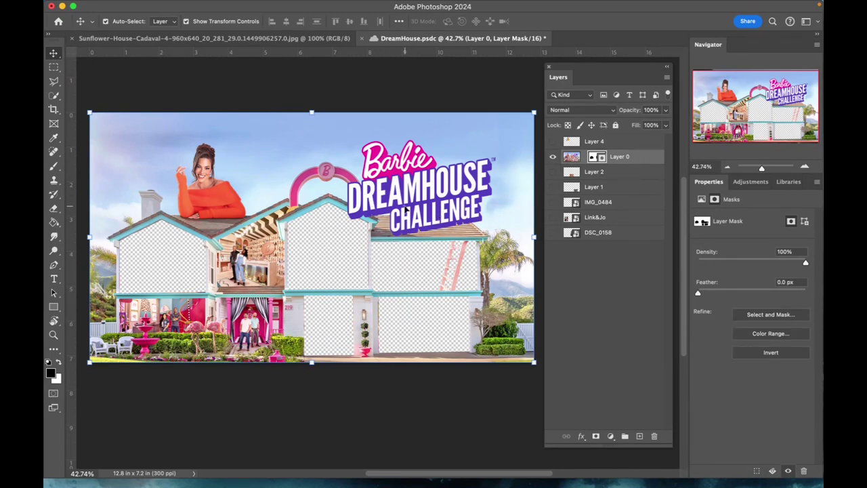
pyautogui.rightClick(617, 160)
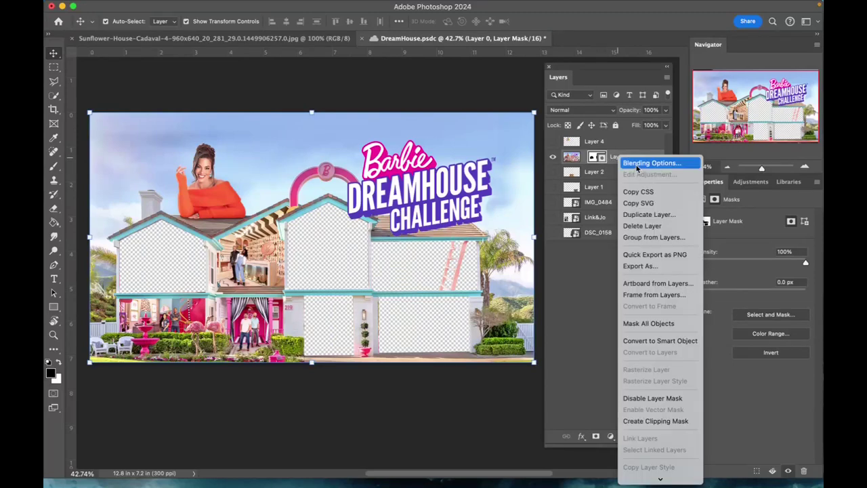
pyautogui.click(653, 398)
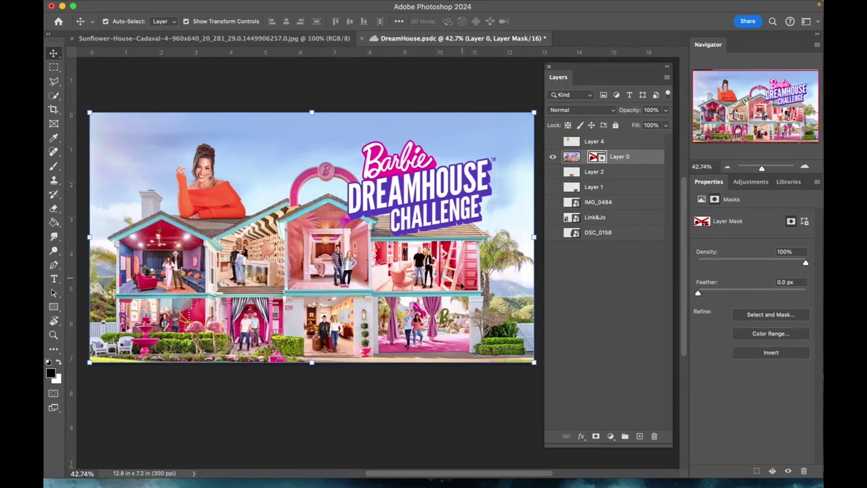
pyautogui.rightClick(594, 164)
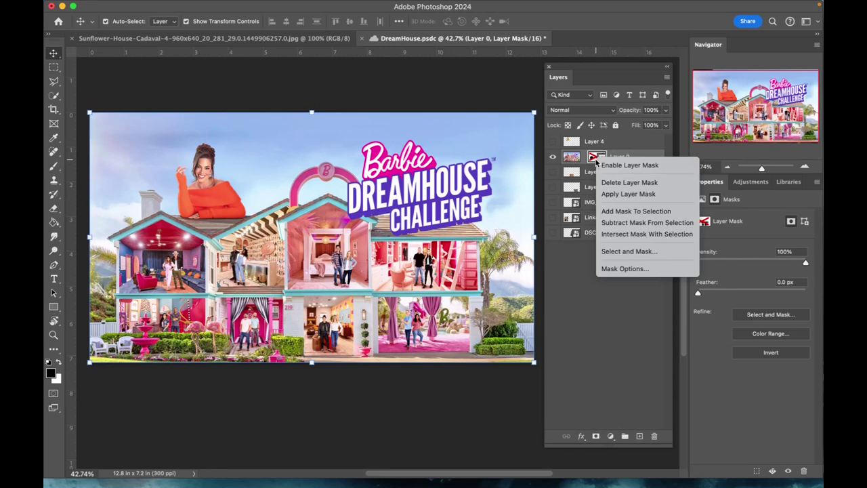
pyautogui.click(605, 166)
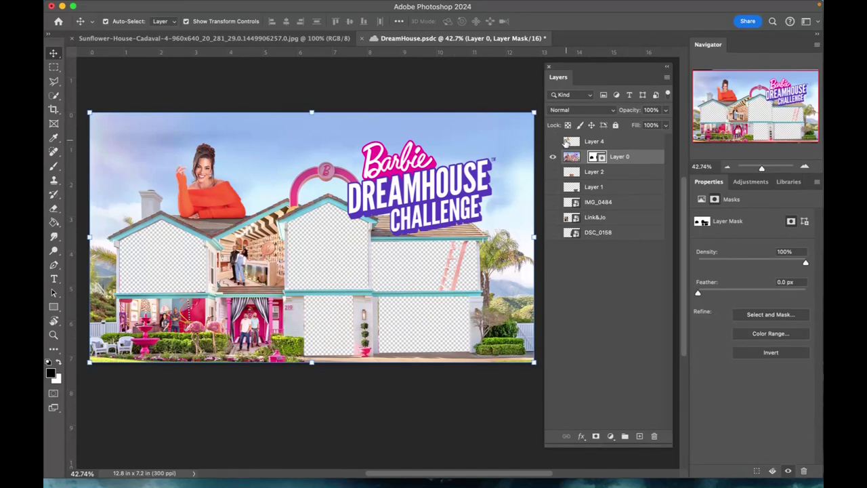
# Make Layer 4, Layer 2, Layer 1, IMG_0484, Link&Jo and DSC_0158 visible again.
pyautogui.click(552, 143)
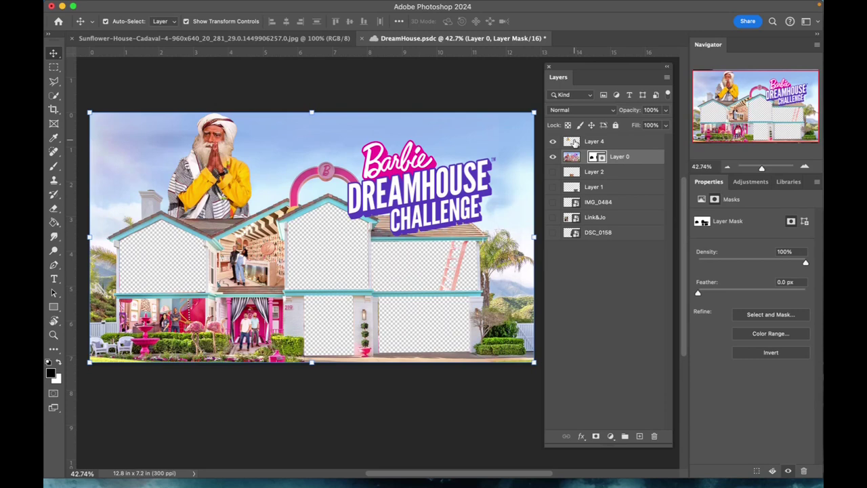
pyautogui.click(553, 172)
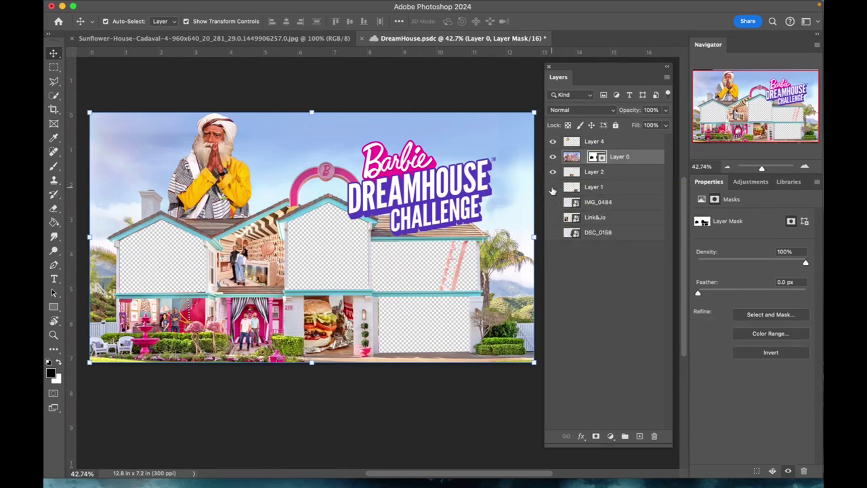
pyautogui.click(553, 187)
pyautogui.click(553, 202)
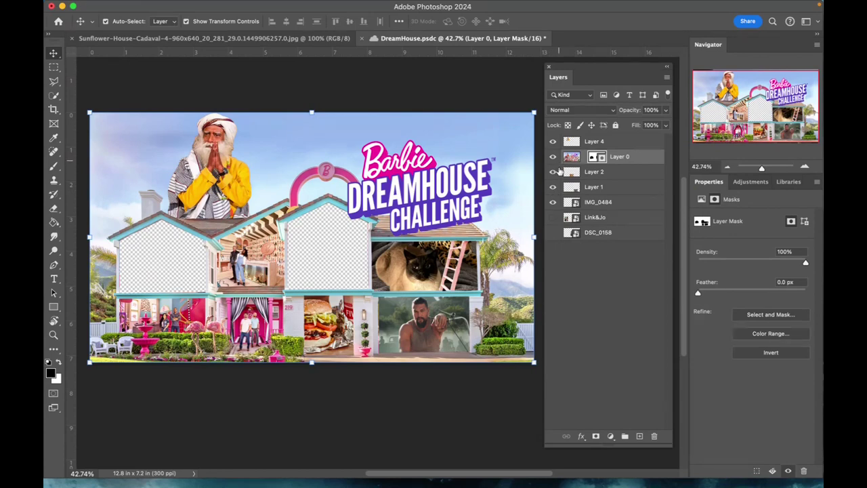
pyautogui.click(553, 217)
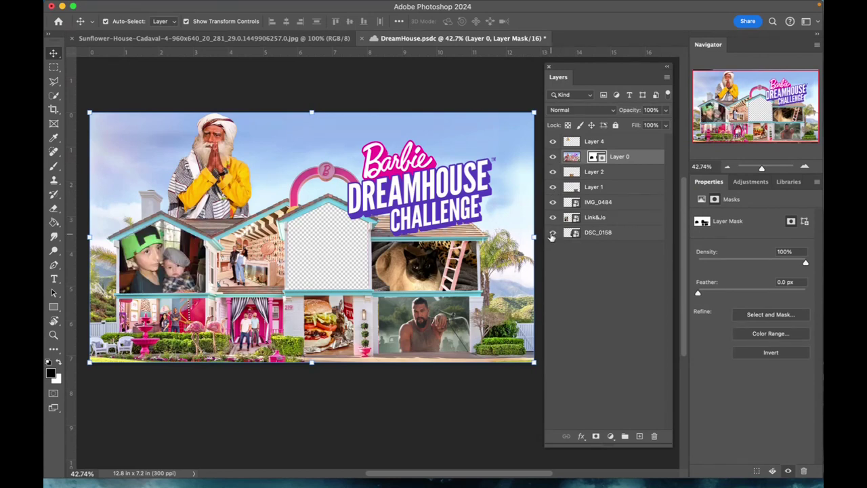
pyautogui.click(553, 232)
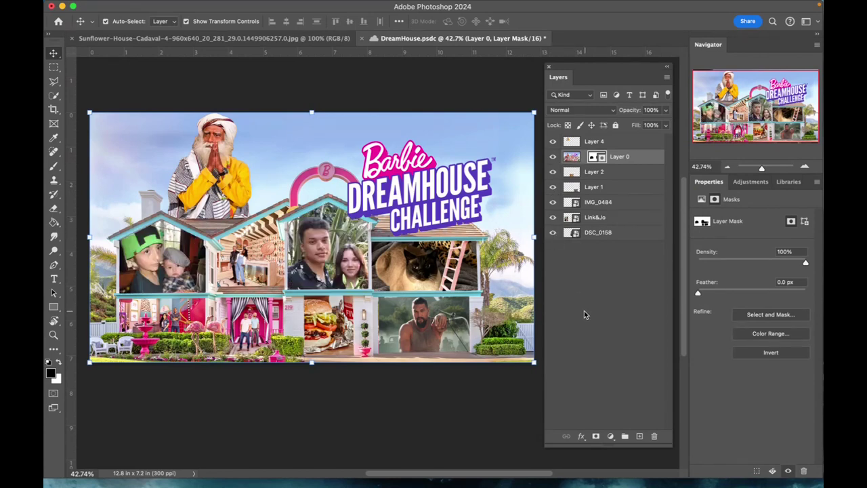
# Switch to the Sunflower-House document, zoom in, and pick the Polygonal Lasso tool.
pyautogui.click(113, 39)
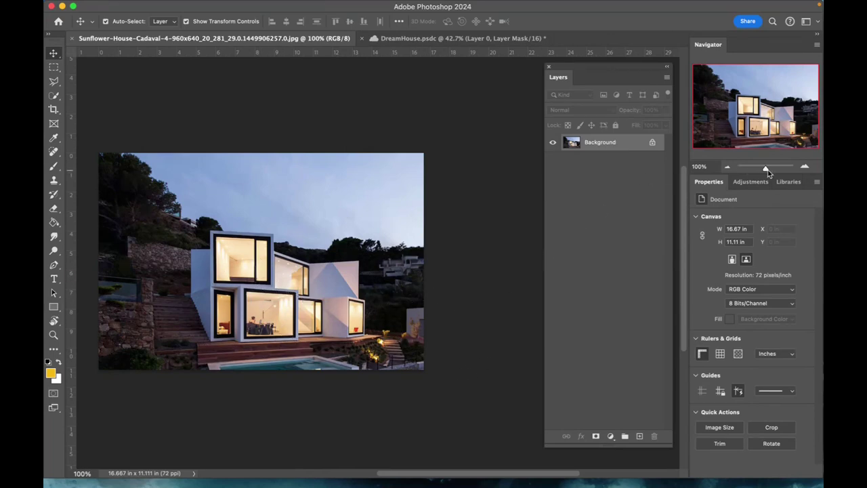
pyautogui.moveTo(768, 171); pyautogui.dragTo(770, 173)
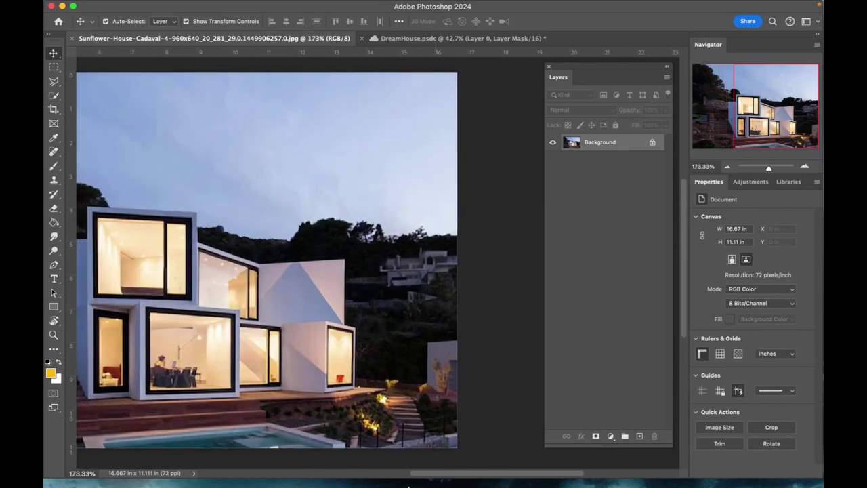
pyautogui.moveTo(435, 476); pyautogui.dragTo(405, 478)
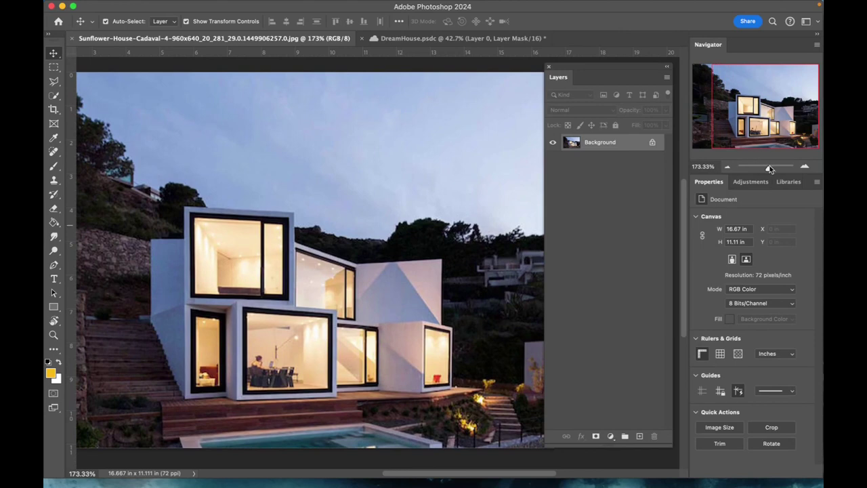
pyautogui.hscroll(-3, 303, 185)
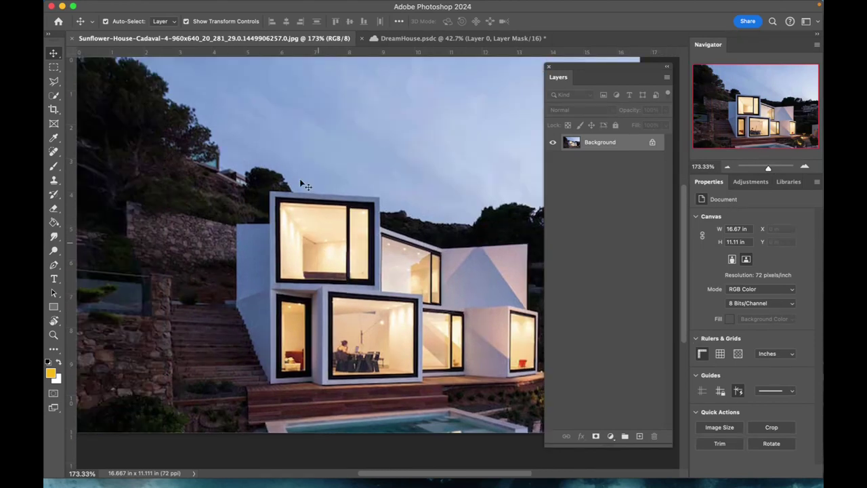
pyautogui.click(52, 84)
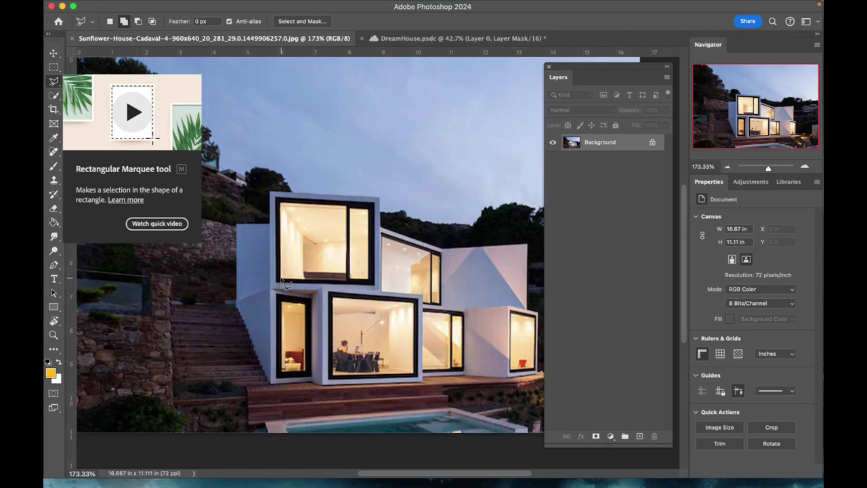
# Outline the upper-left window's four corners and add a layer mask keeping only that window.
pyautogui.click(280, 203)
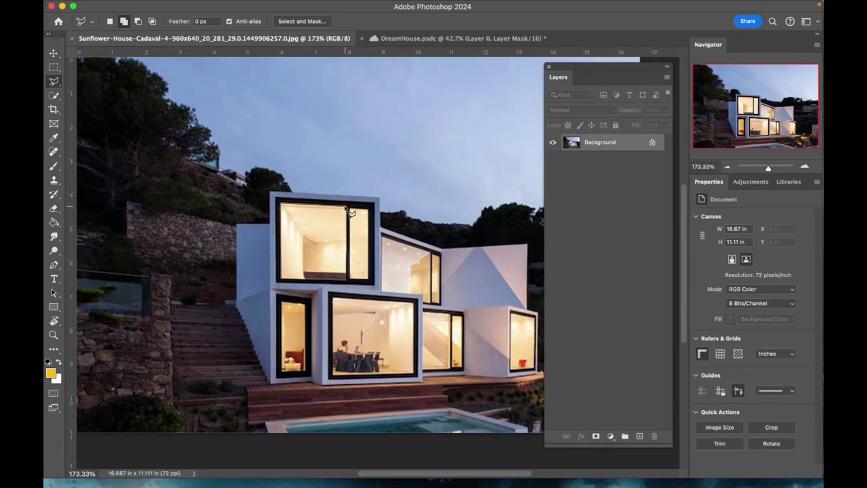
pyautogui.click(349, 211)
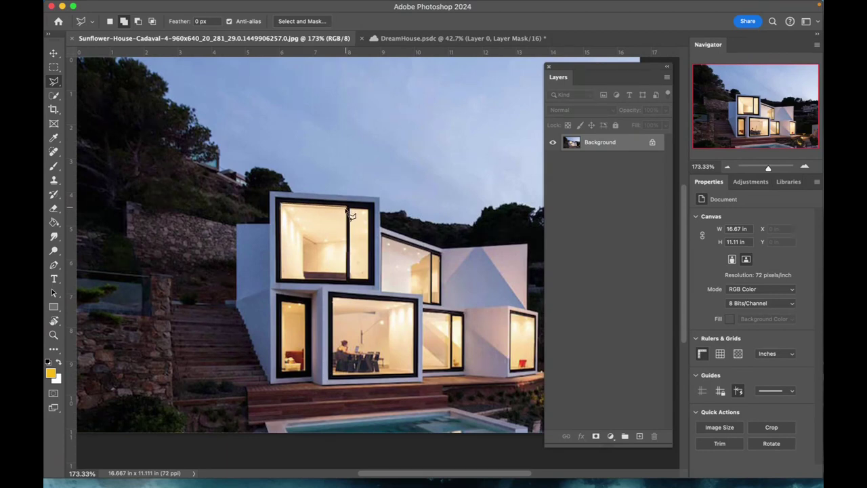
pyautogui.click(346, 280)
pyautogui.click(282, 281)
pyautogui.doubleClick(285, 285)
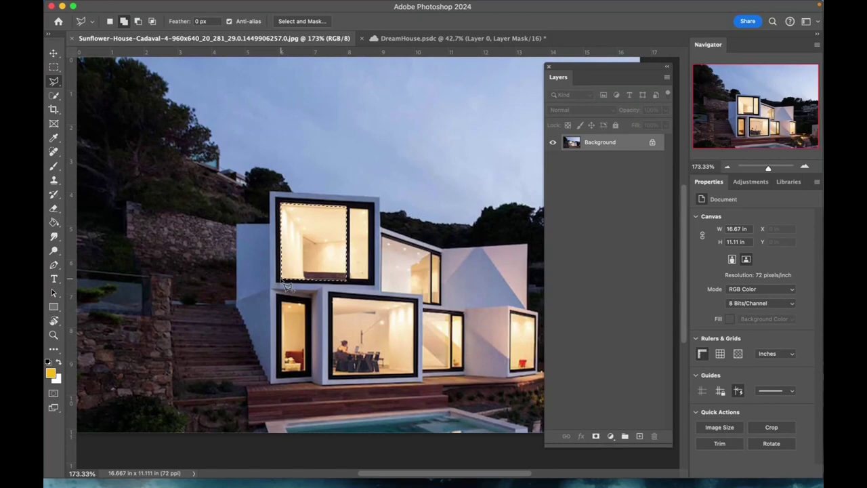
pyautogui.click(597, 438)
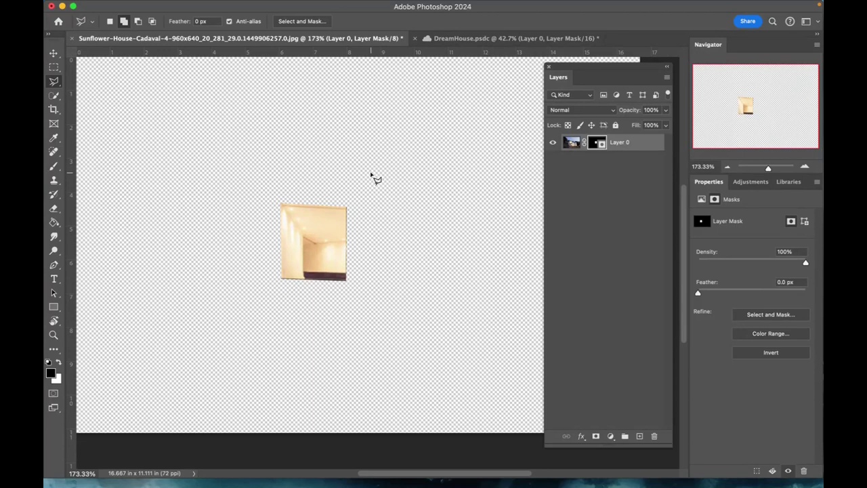
# Undo the mask, invert the selection, and re-mask so the upper-left window is hidden.
pyautogui.press('super+z')
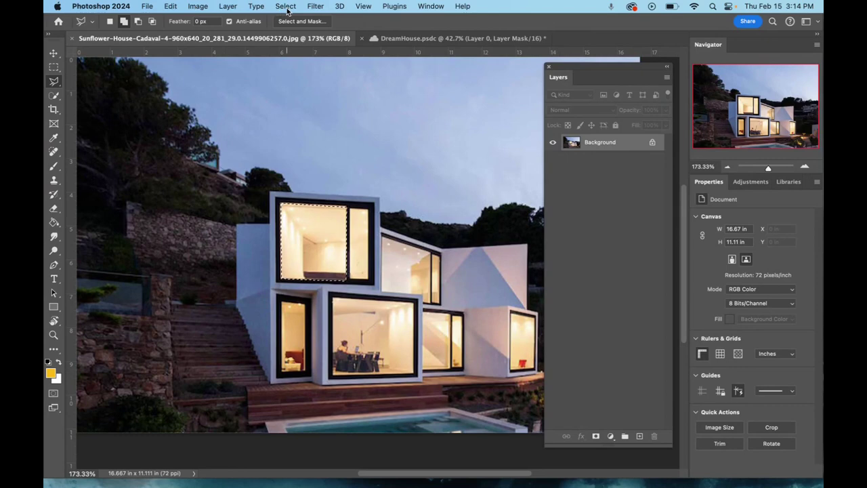
pyautogui.click(286, 7)
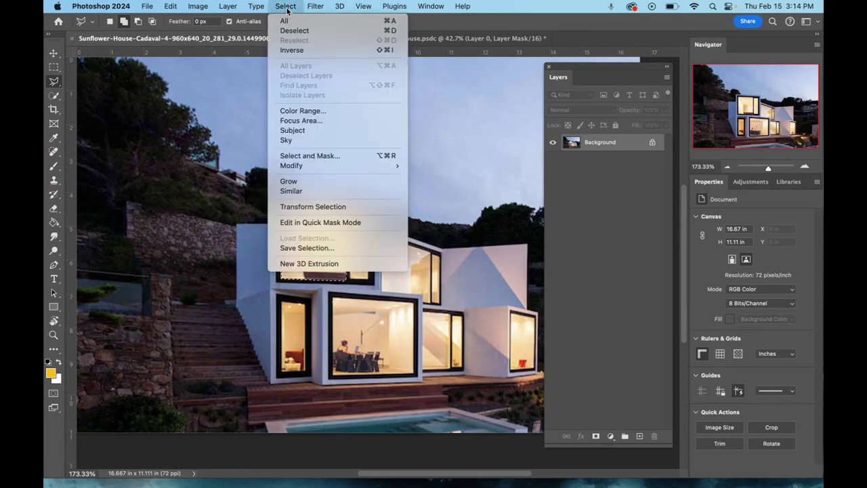
pyautogui.click(294, 53)
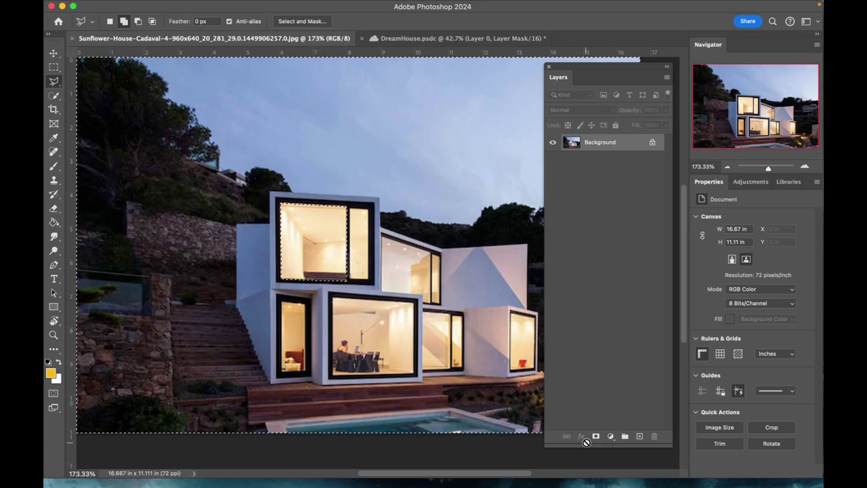
pyautogui.keyDown('alt'); pyautogui.click(596, 438); pyautogui.keyUp('alt')
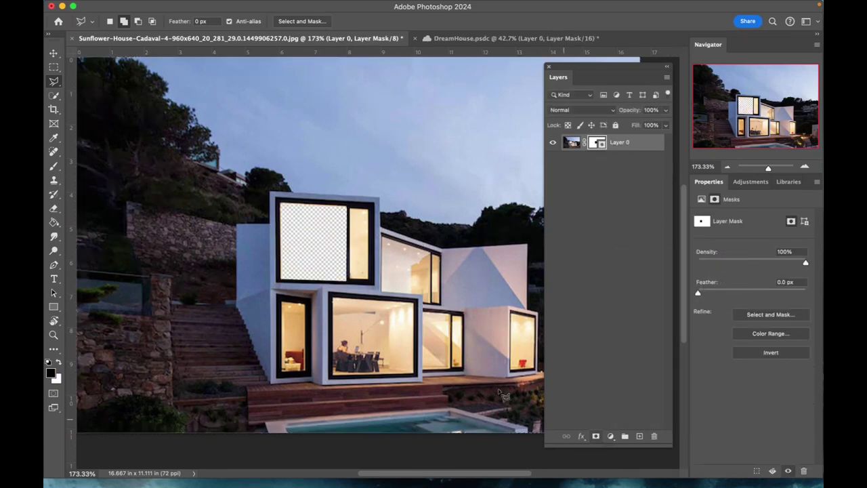
pyautogui.click(601, 225)
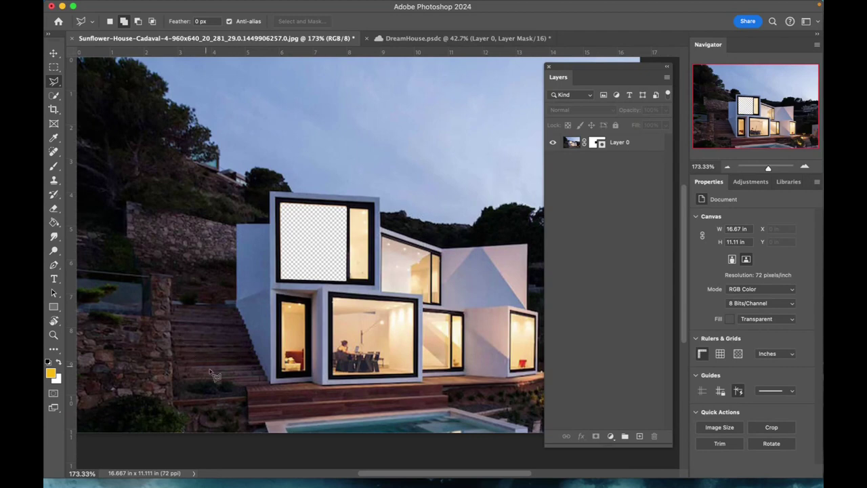
pyautogui.moveTo(96, 4)
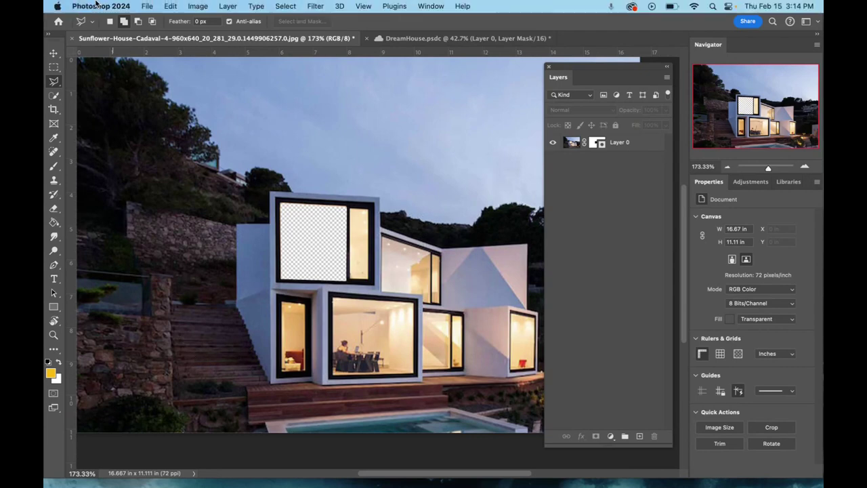
# Place soft-cinnamon-rolls.jpg from the Desktop folder as an embedded layer.
pyautogui.click(148, 7)
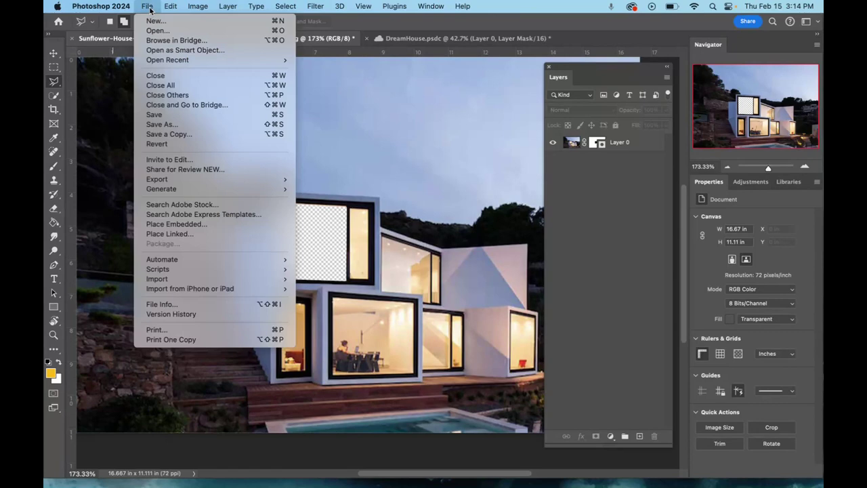
pyautogui.click(171, 225)
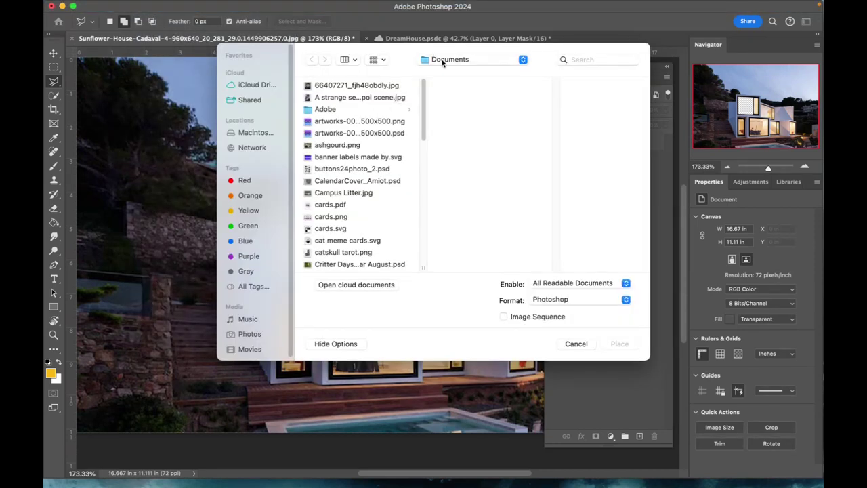
pyautogui.click(444, 60)
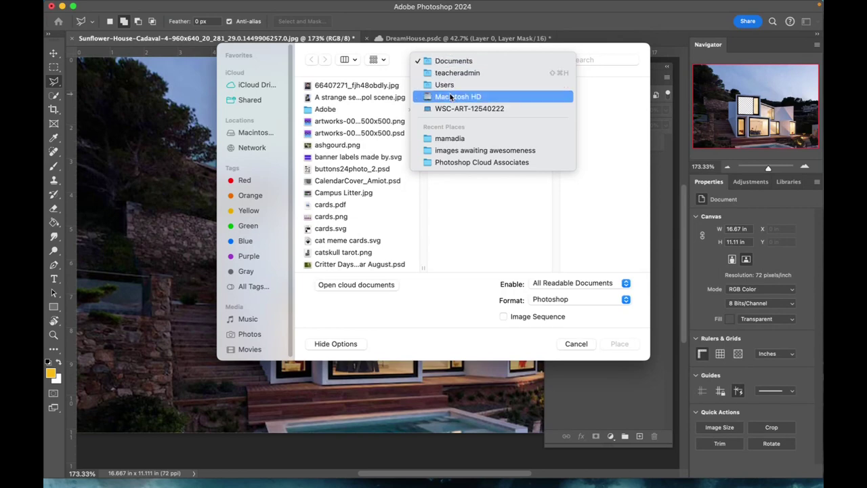
pyautogui.click(451, 99)
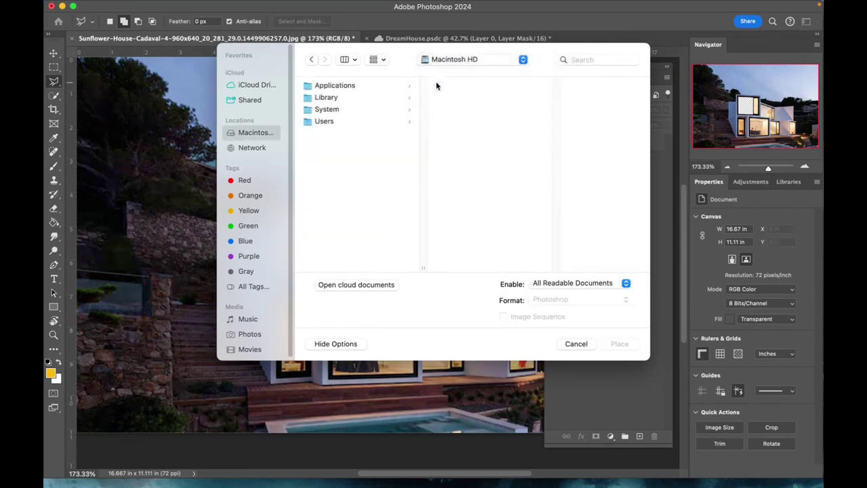
pyautogui.click(342, 122)
pyautogui.click(455, 123)
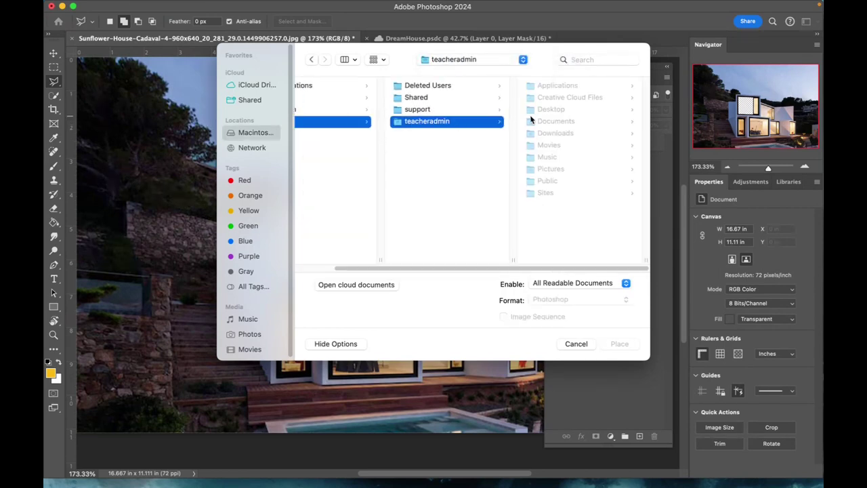
pyautogui.click(548, 110)
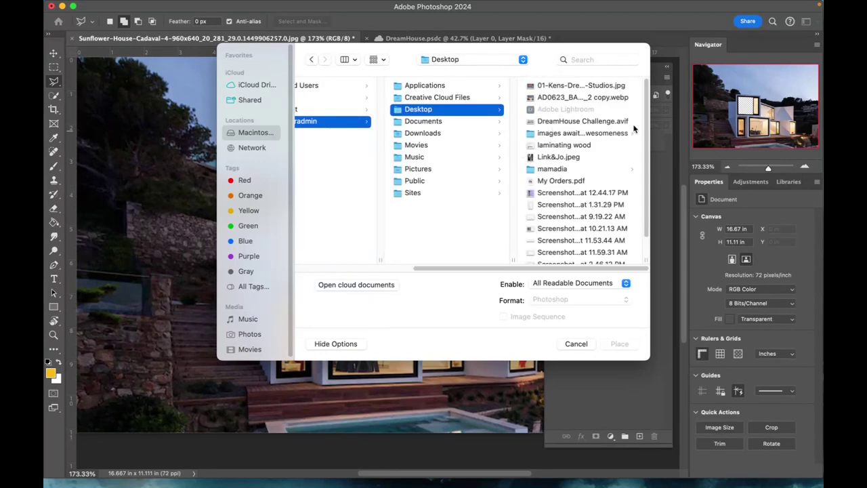
pyautogui.scroll(-2, 647, 101)
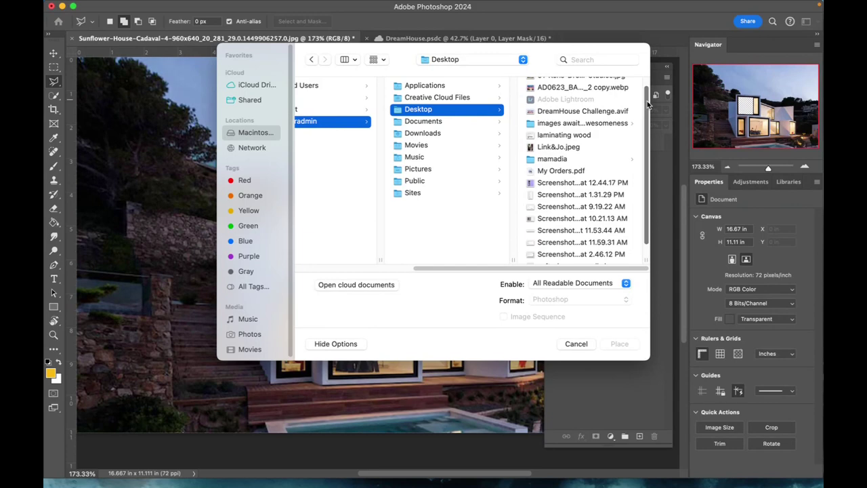
pyautogui.click(576, 259)
pyautogui.click(577, 257)
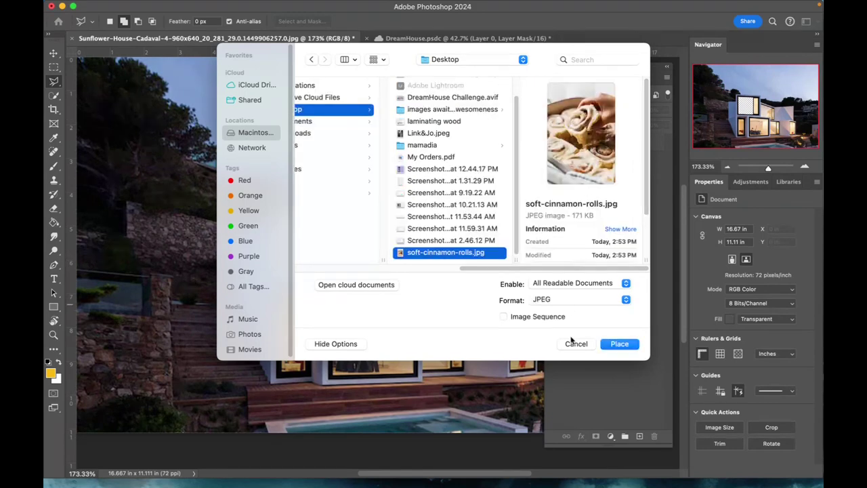
pyautogui.click(621, 345)
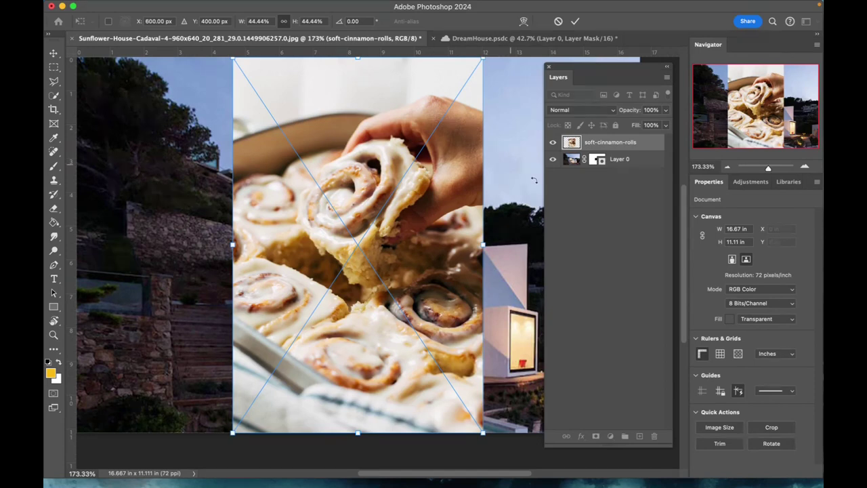
# Scale the cinnamon-roll image down to about 23% and move it up-left.
pyautogui.click(53, 54)
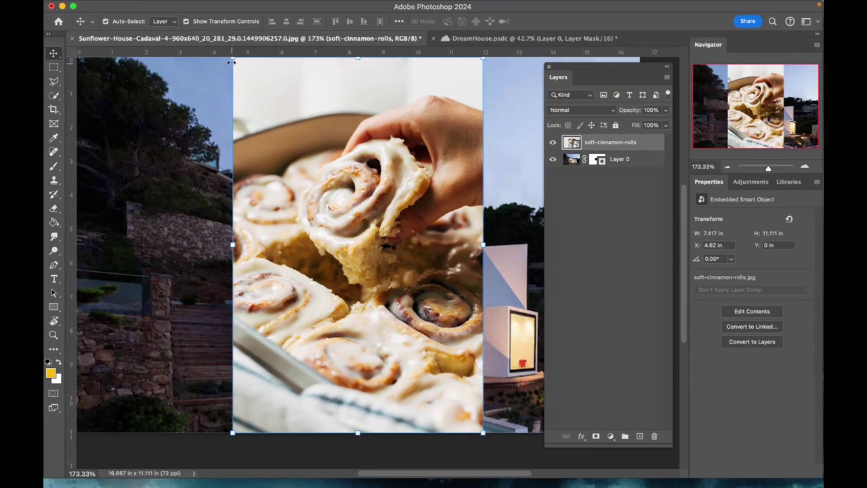
pyautogui.moveTo(234, 59); pyautogui.dragTo(330, 203)
pyautogui.moveTo(399, 292); pyautogui.dragTo(325, 256)
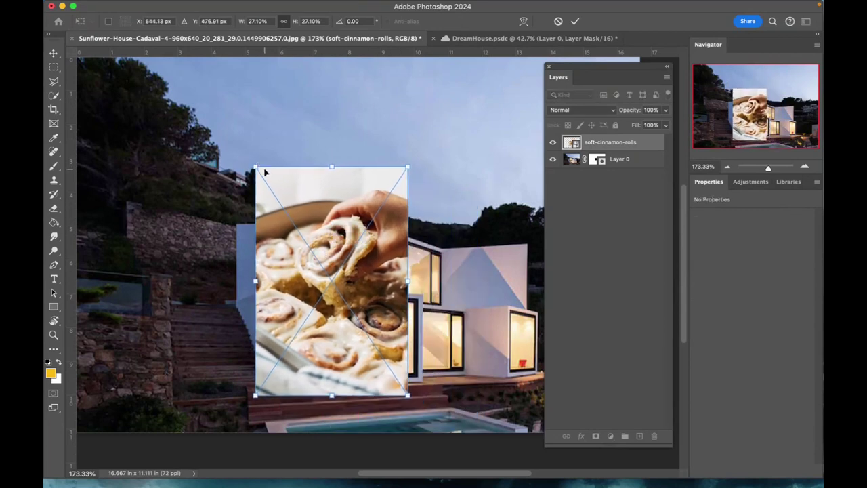
pyautogui.moveTo(256, 166); pyautogui.dragTo(275, 194)
pyautogui.moveTo(342, 278); pyautogui.dragTo(322, 250)
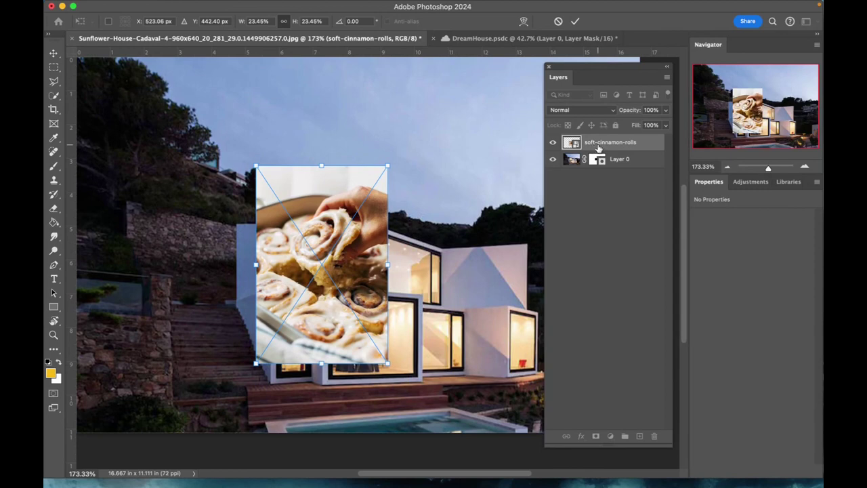
pyautogui.press('Return')
# Move the cinnamon-rolls layer below Layer 0 and fit it, about 13%, behind the upper-left window.
pyautogui.moveTo(598, 150); pyautogui.dragTo(599, 168)
pyautogui.moveTo(388, 166); pyautogui.dragTo(351, 219)
pyautogui.moveTo(323, 261); pyautogui.dragTo(335, 222)
pyautogui.moveTo(366, 183); pyautogui.dragTo(344, 214)
pyautogui.moveTo(332, 253); pyautogui.dragTo(335, 233)
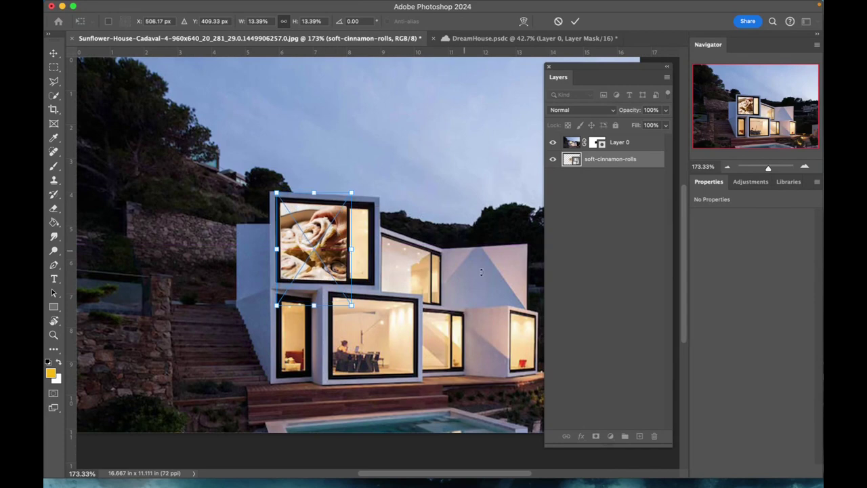
pyautogui.press('Return')
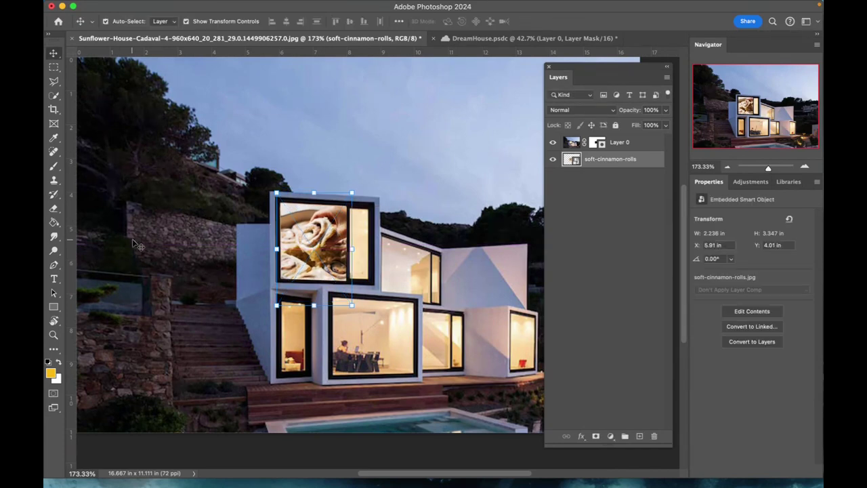
# On Layer 0, outline the slanted upper window with the Polygonal Lasso.
pyautogui.click(163, 200)
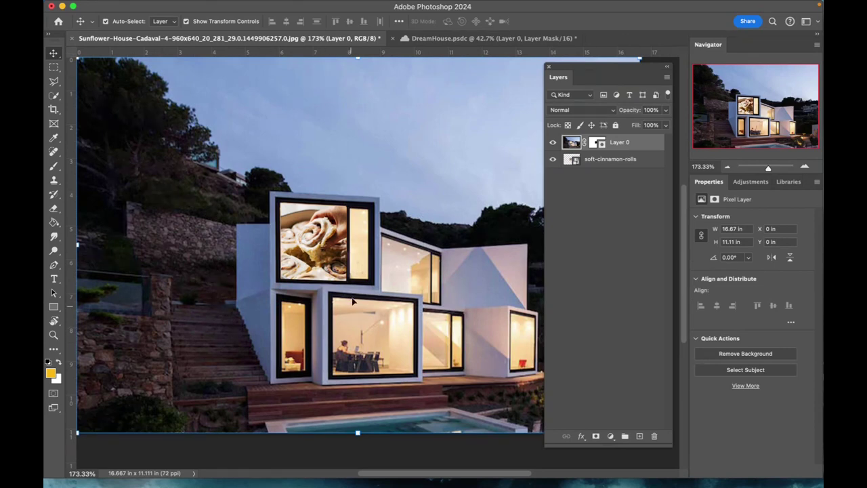
pyautogui.click(56, 83)
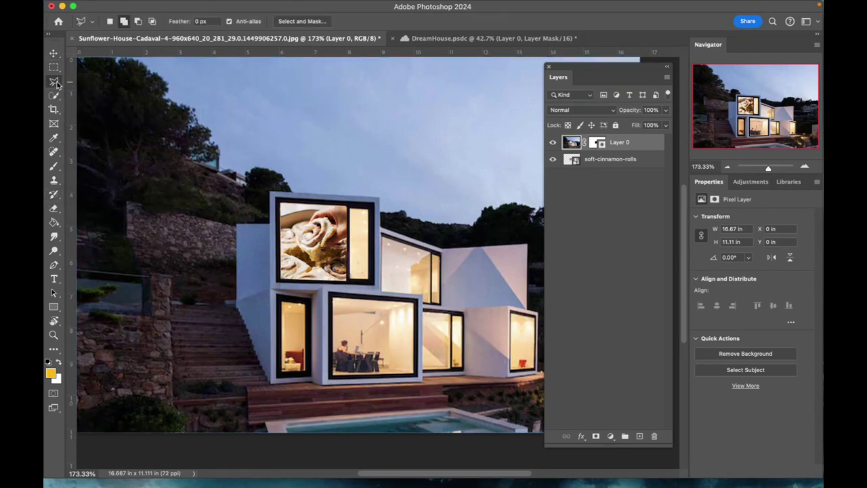
pyautogui.click(434, 259)
pyautogui.click(418, 299)
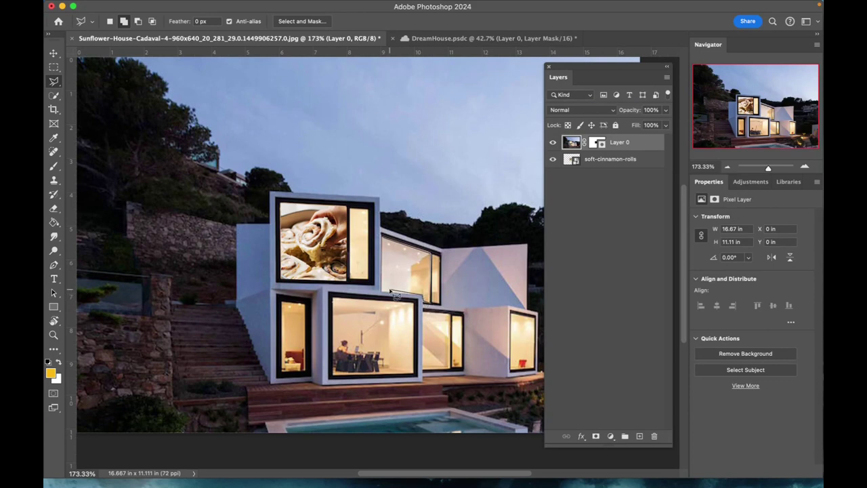
pyautogui.click(384, 240)
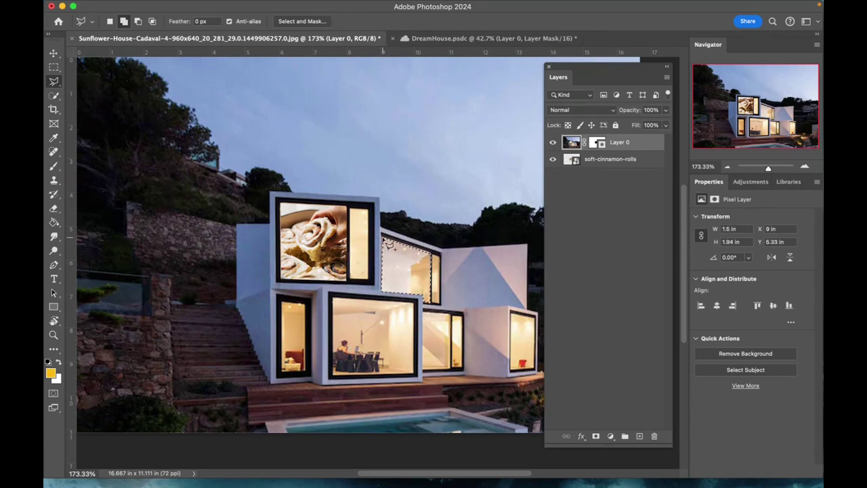
# Open the Select menu without choosing anything, then target Layer 0's mask and back to its pixels.
pyautogui.moveTo(314, 2)
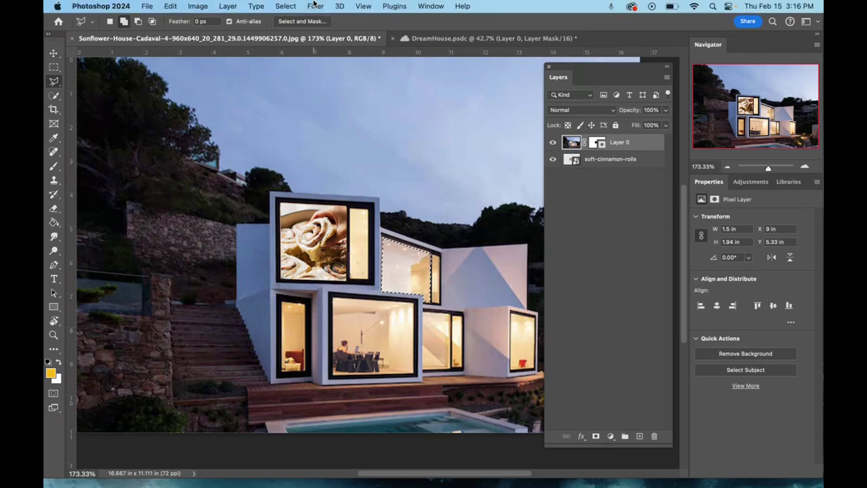
pyautogui.click(283, 7)
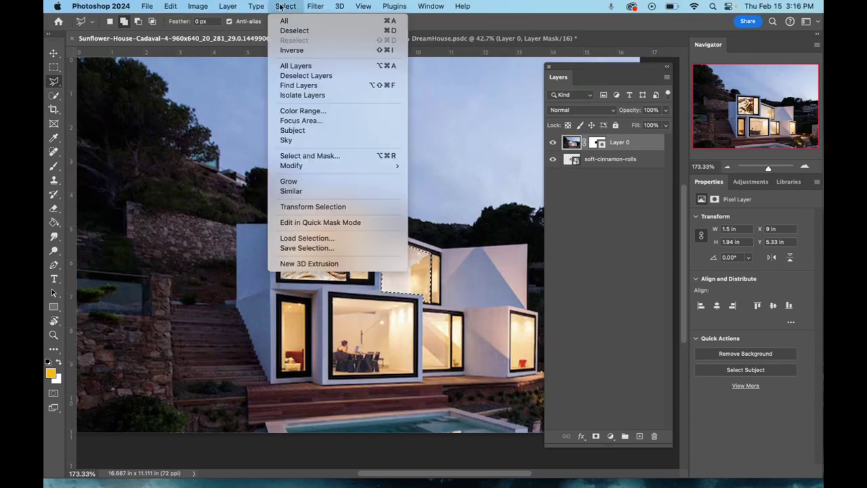
pyautogui.click(216, 108)
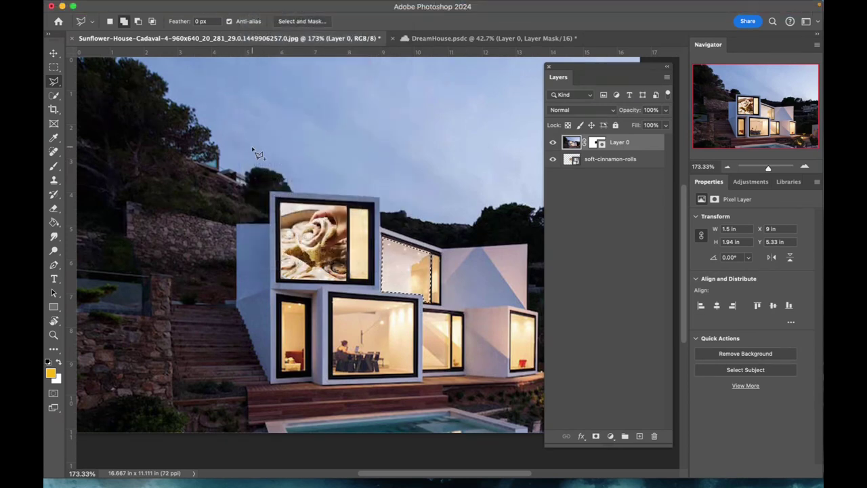
pyautogui.click(593, 145)
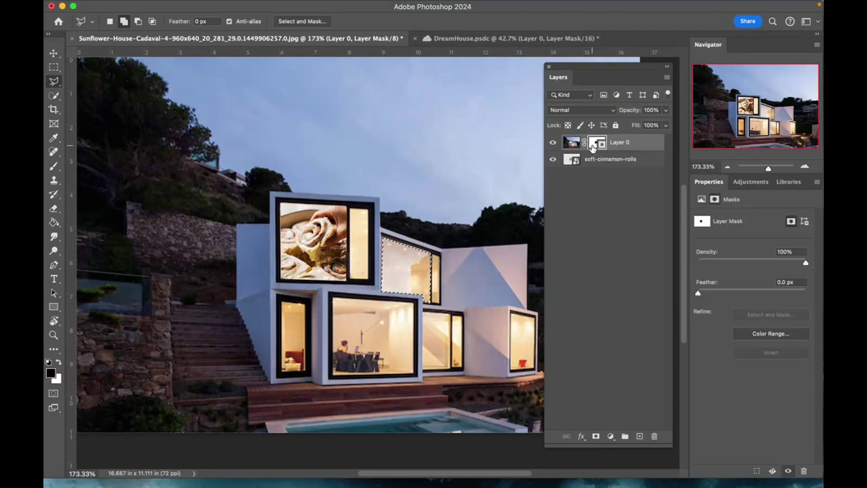
pyautogui.click(571, 144)
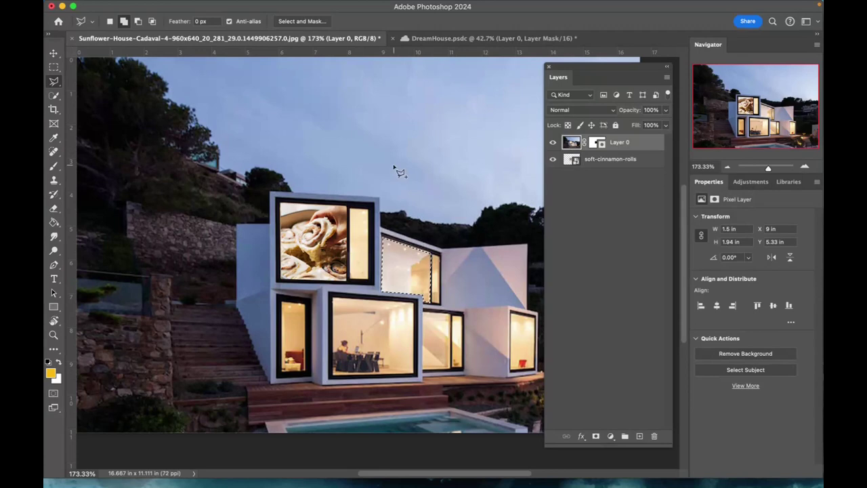
pyautogui.click(54, 166)
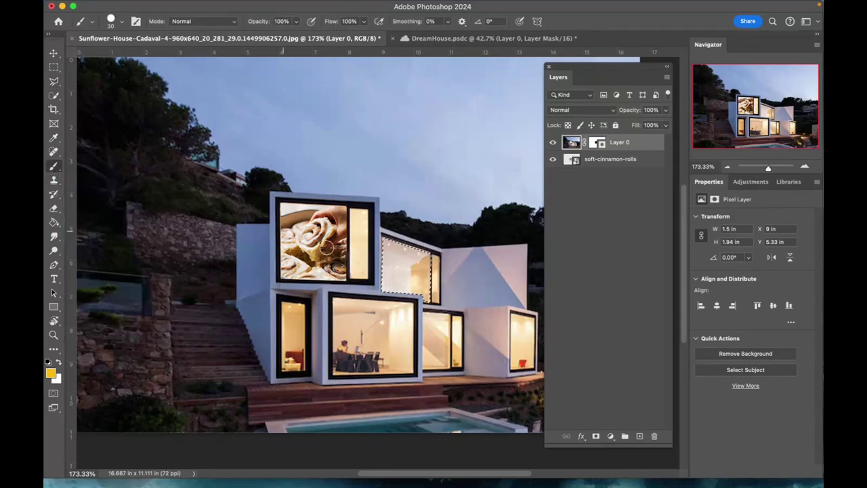
pyautogui.moveTo(384, 277); pyautogui.dragTo(393, 294)
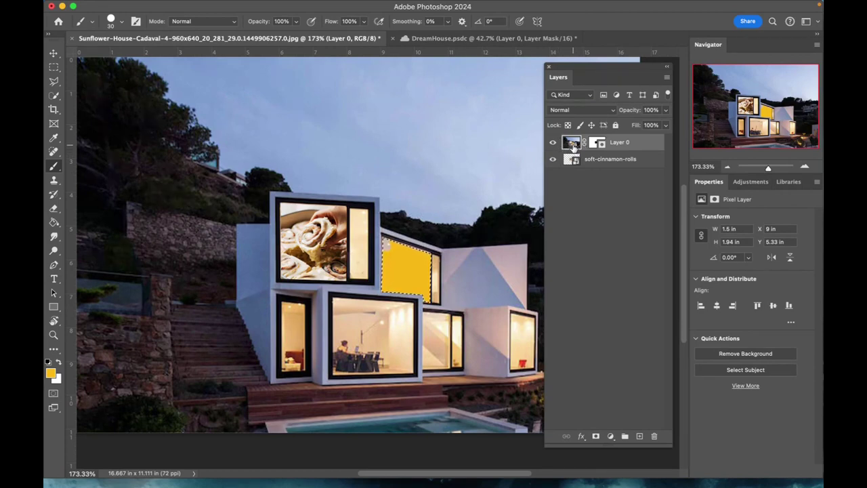
pyautogui.press('super+z')
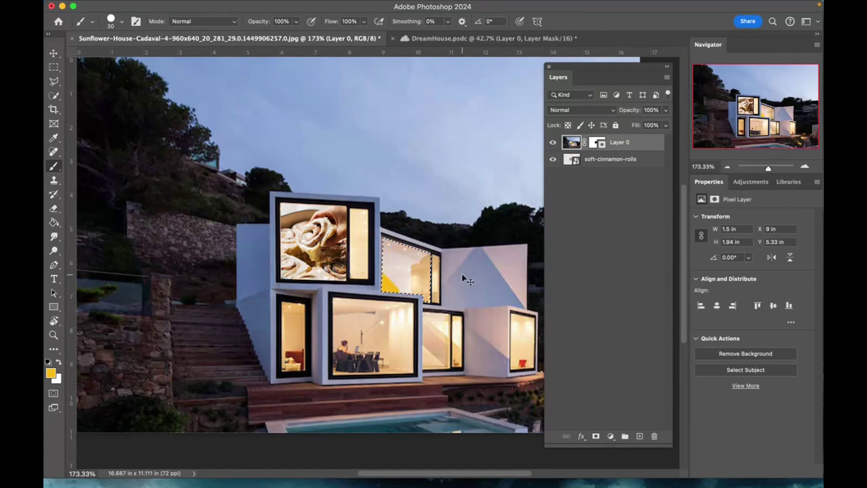
pyautogui.press('super+z')
pyautogui.press('super+z')
pyautogui.press('l')
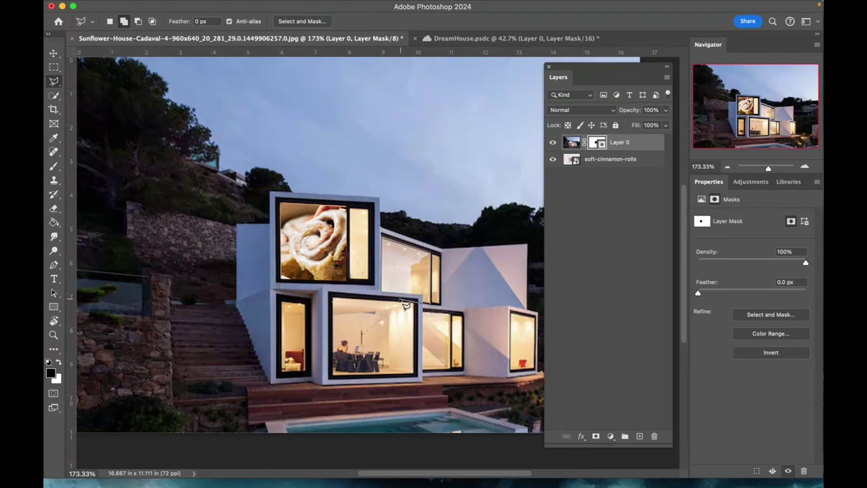
# Select the slanted window and paint it out of Layer 0's mask with a black brush.
pyautogui.click(388, 245)
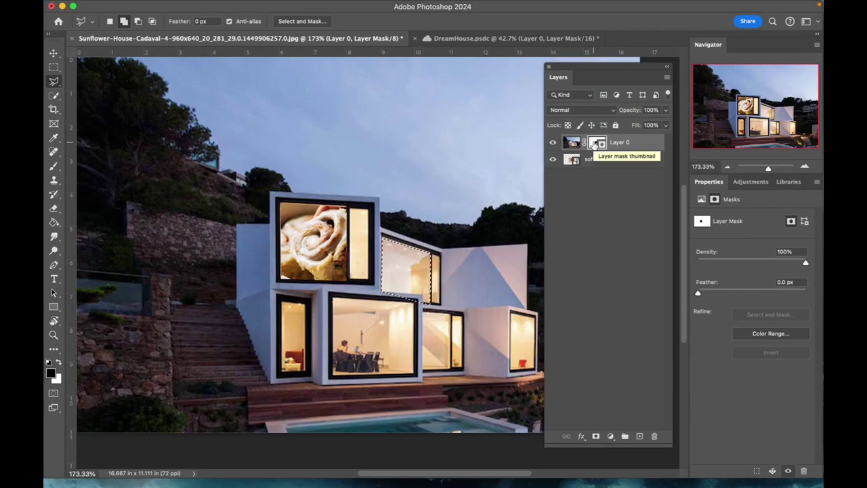
pyautogui.click(54, 167)
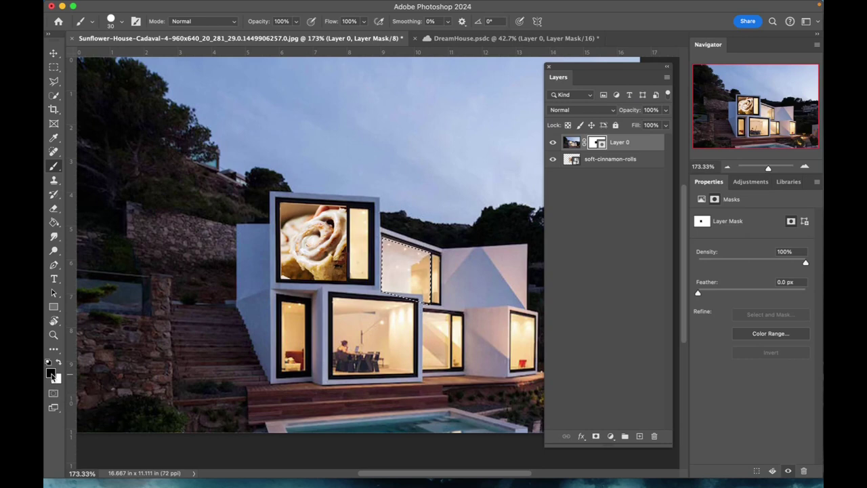
pyautogui.press('x')
pyautogui.press('x')
pyautogui.press('x')
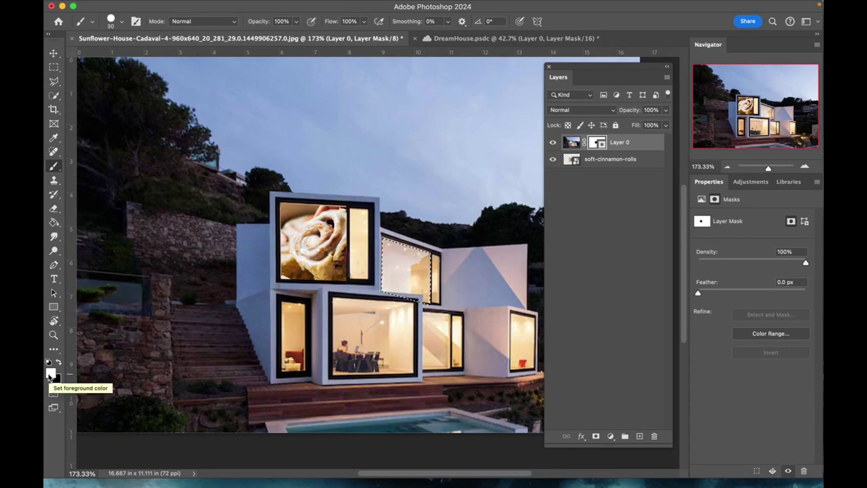
pyautogui.press('x')
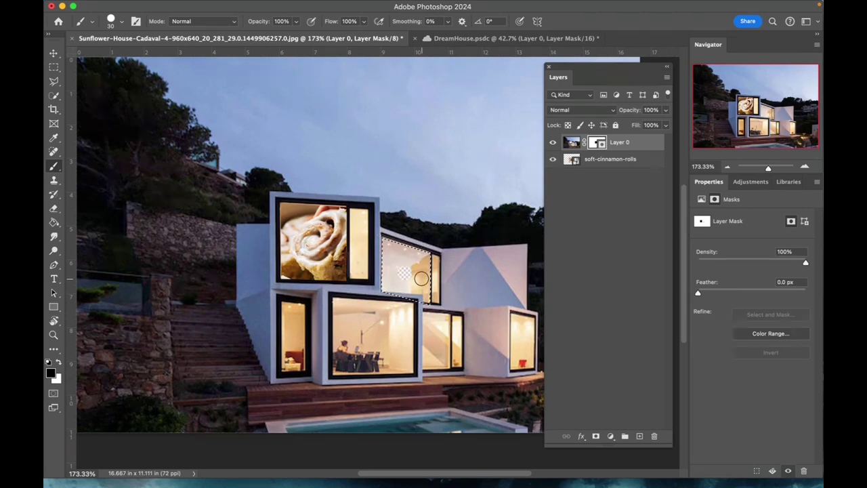
pyautogui.moveTo(405, 275); pyautogui.dragTo(398, 264)
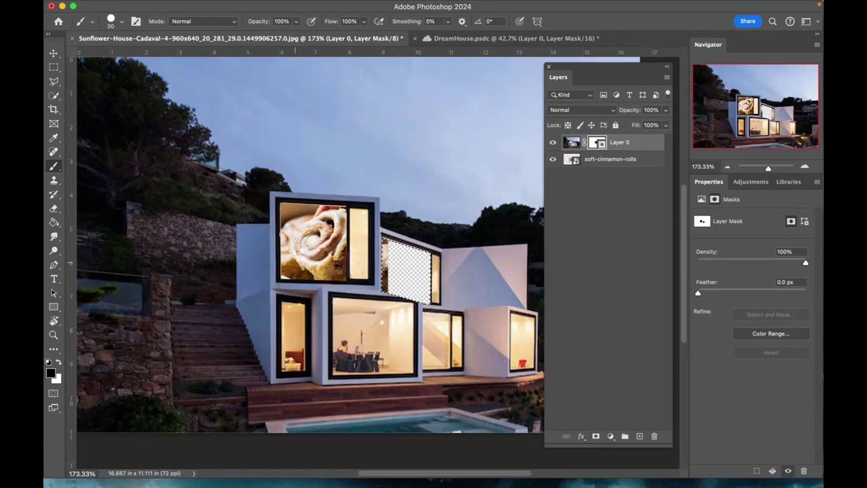
# Deselect, then paint white on the mask along the transparent window's bottom edge to restore the house.
pyautogui.click(285, 6)
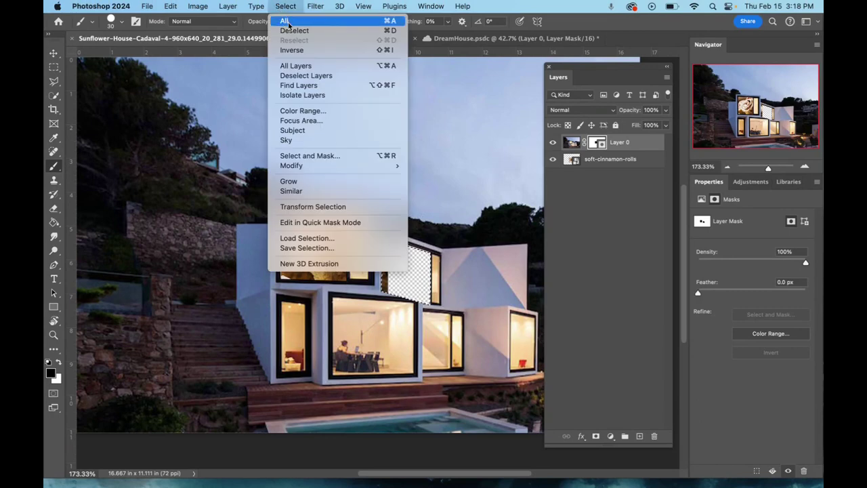
pyautogui.click(294, 31)
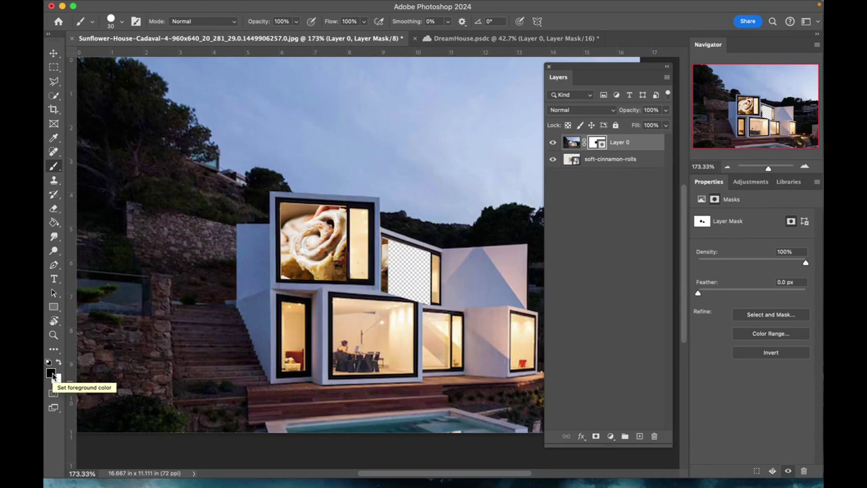
pyautogui.press('x')
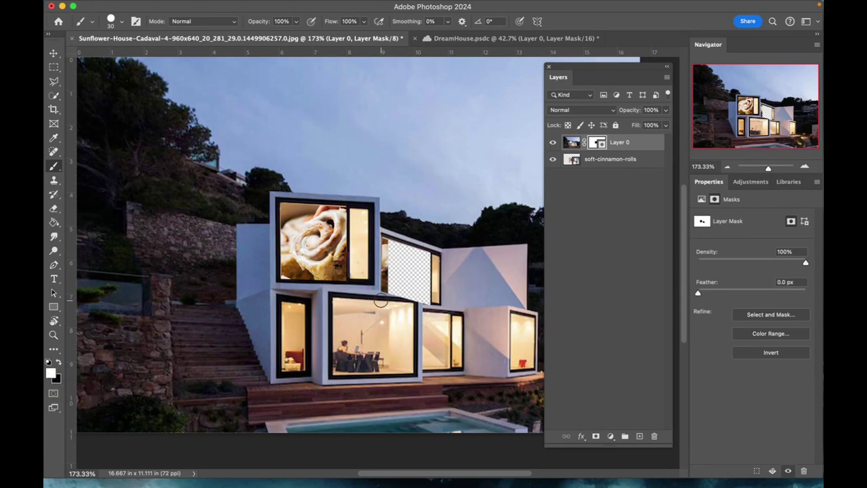
pyautogui.moveTo(387, 298)
pyautogui.mouseDown()
pyautogui.moveTo(419, 301)
pyautogui.moveTo(416, 308)
pyautogui.moveTo(405, 296)
pyautogui.moveTo(386, 295)
pyautogui.moveTo(414, 300)
pyautogui.moveTo(417, 309)
pyautogui.moveTo(376, 295)
pyautogui.moveTo(419, 305)
pyautogui.mouseUp()
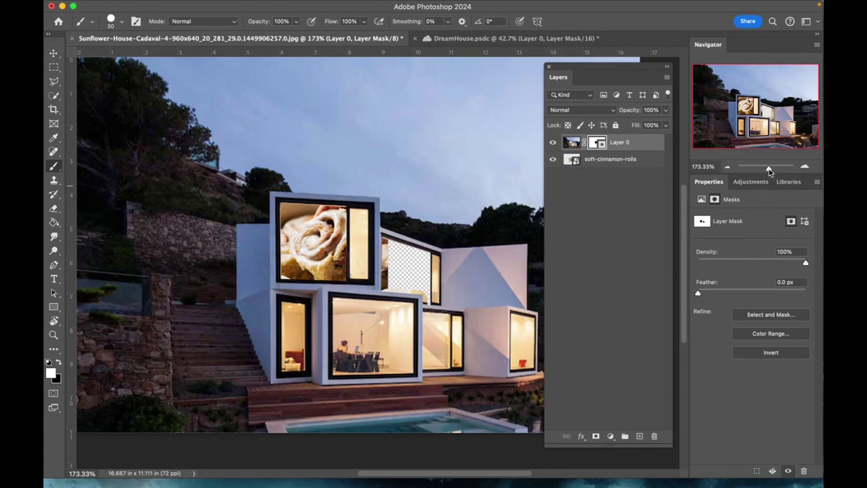
# Zoom in on the transparent window and paint black over the beige leftover and stray spots at its bottom.
pyautogui.moveTo(769, 169); pyautogui.dragTo(779, 172)
pyautogui.moveTo(764, 111); pyautogui.dragTo(772, 116)
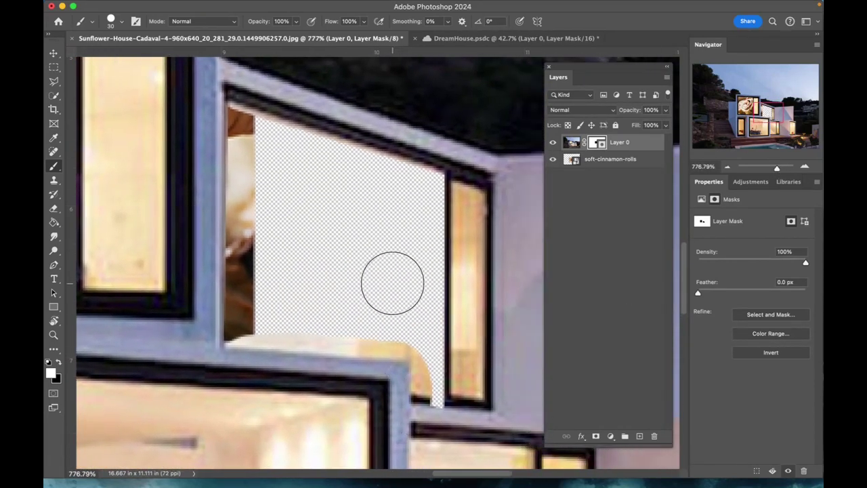
pyautogui.click(359, 270)
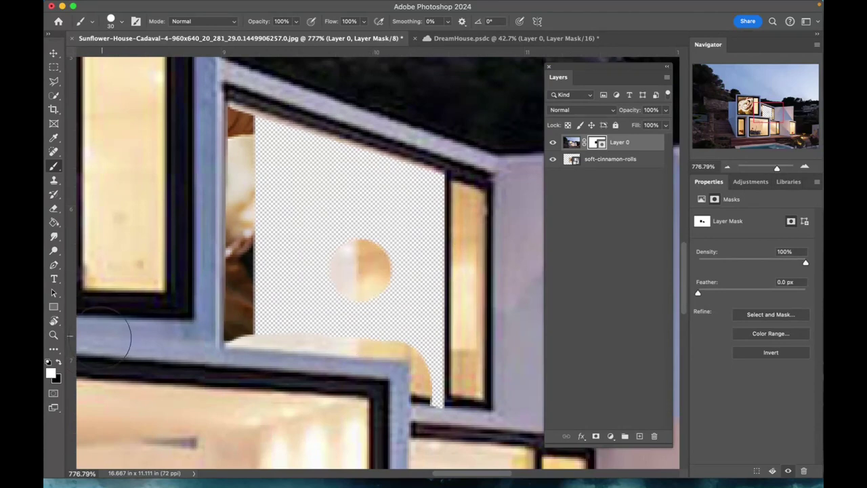
pyautogui.press('x')
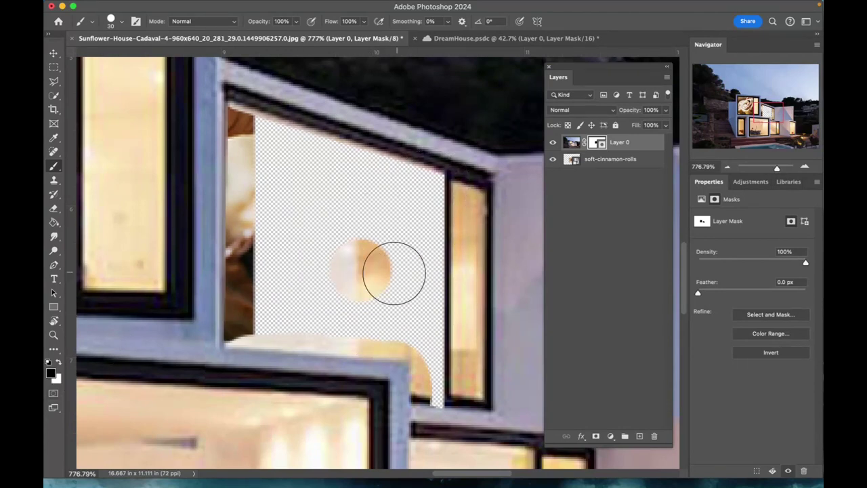
pyautogui.click(364, 266)
pyautogui.moveTo(358, 287)
pyautogui.mouseDown()
pyautogui.moveTo(405, 319)
pyautogui.moveTo(368, 325)
pyautogui.moveTo(256, 315)
pyautogui.mouseUp()
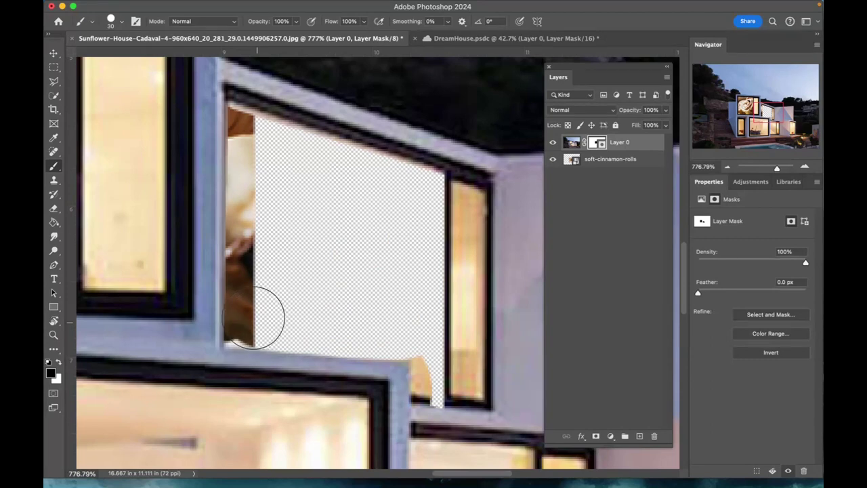
pyautogui.click(442, 364)
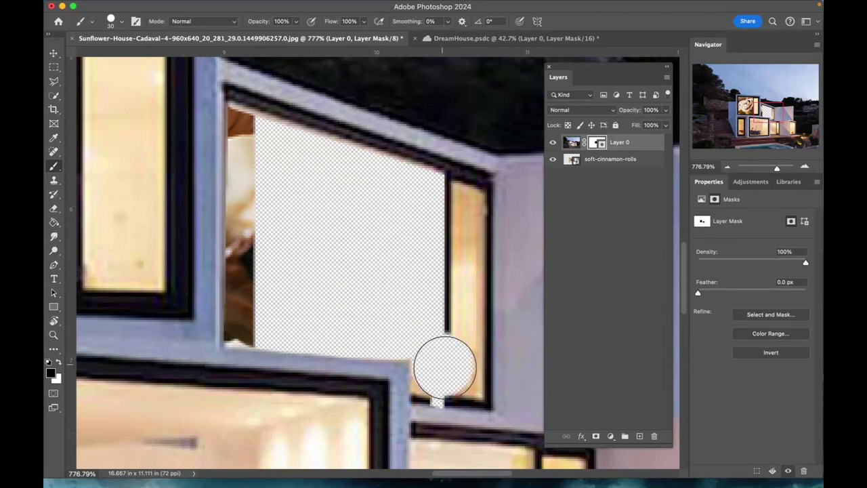
# With an 11 px brush, extend the transparency along the bottom edge and restore the window frame in white.
pyautogui.click(122, 22)
pyautogui.moveTo(114, 55); pyautogui.dragTo(107, 57)
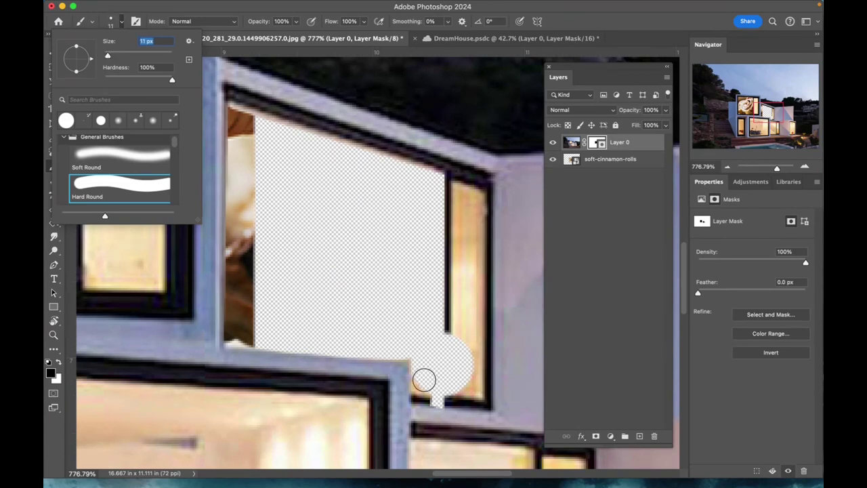
pyautogui.click(420, 384)
pyautogui.moveTo(419, 391); pyautogui.dragTo(476, 395)
pyautogui.moveTo(241, 344); pyautogui.dragTo(226, 342)
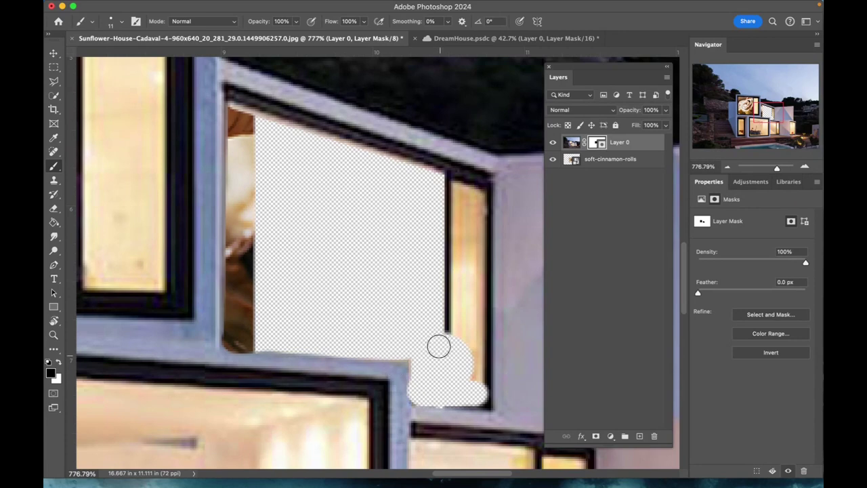
pyautogui.press('x')
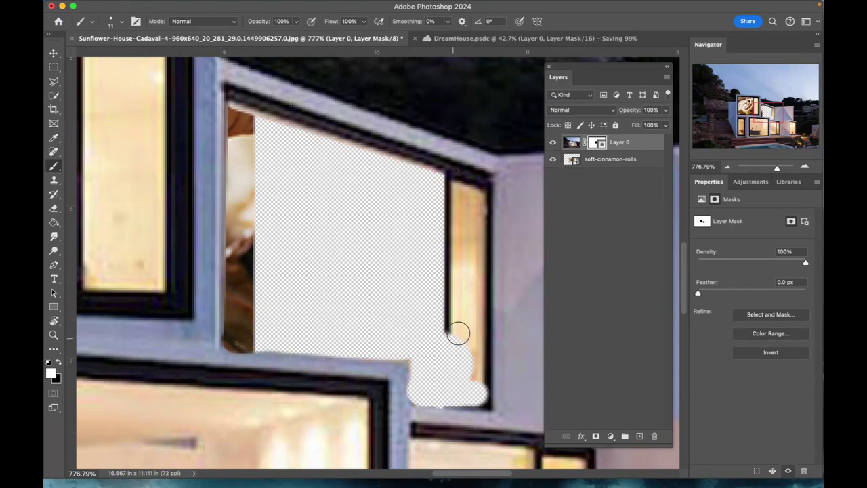
pyautogui.moveTo(458, 333)
pyautogui.mouseDown()
pyautogui.moveTo(451, 411)
pyautogui.moveTo(473, 407)
pyautogui.moveTo(473, 345)
pyautogui.moveTo(472, 395)
pyautogui.mouseUp()
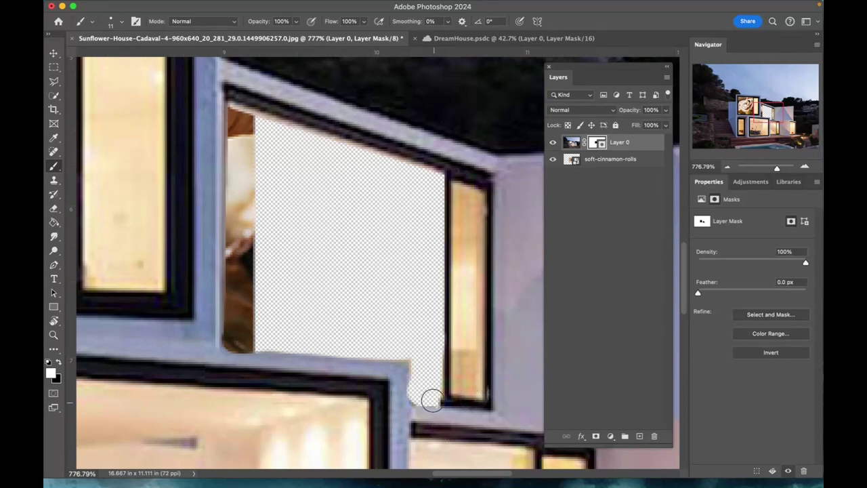
# Outline the narrow pane beside the slanted window with the Polygonal Lasso.
pyautogui.click(53, 84)
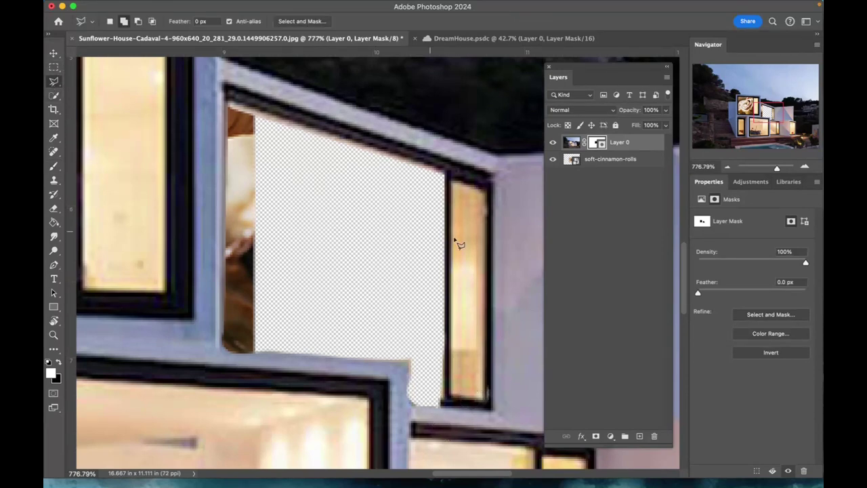
pyautogui.click(453, 182)
pyautogui.click(487, 191)
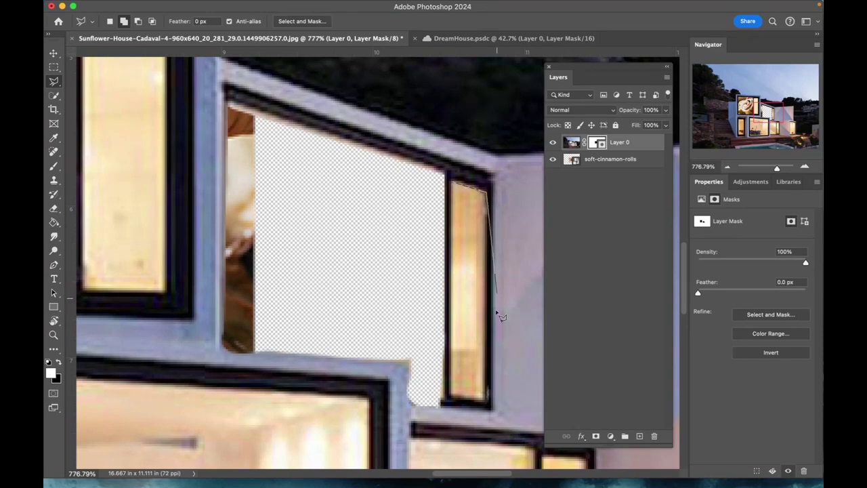
pyautogui.click(486, 399)
pyautogui.click(450, 399)
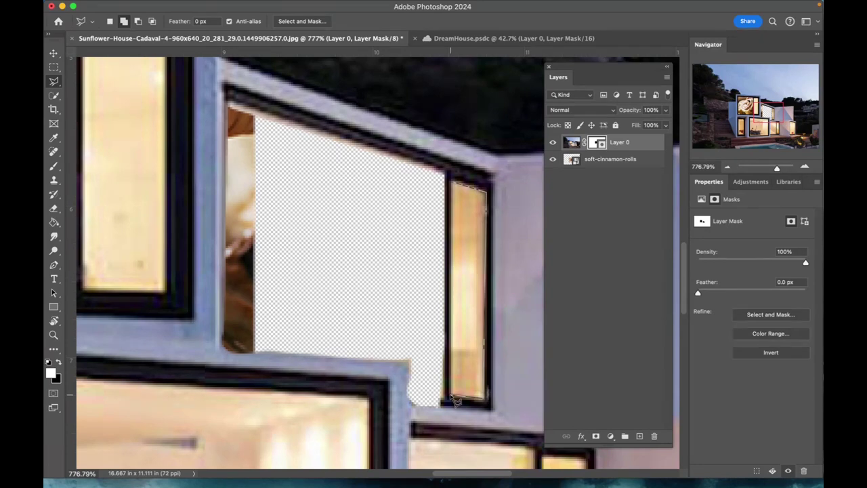
pyautogui.click(455, 185)
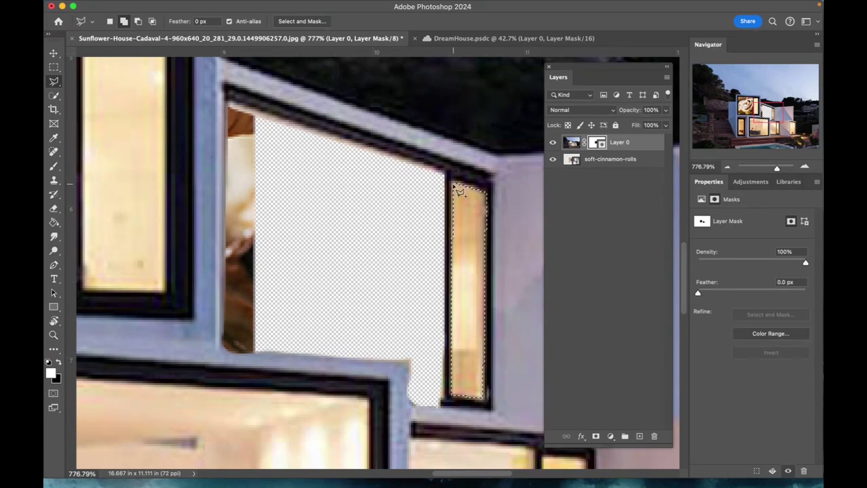
# Fill the narrow pane selection with black on the mask using the Paint Bucket.
pyautogui.click(53, 224)
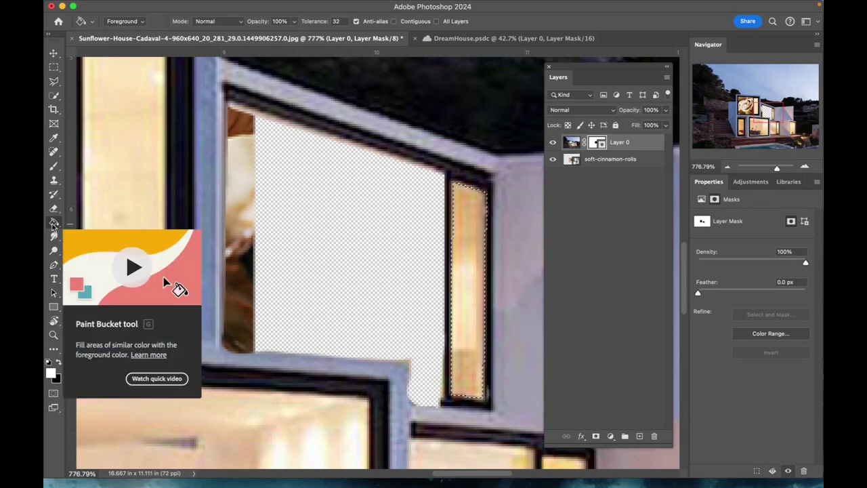
pyautogui.press('x')
pyautogui.scroll(-4, 416, 248)
pyautogui.click(416, 248)
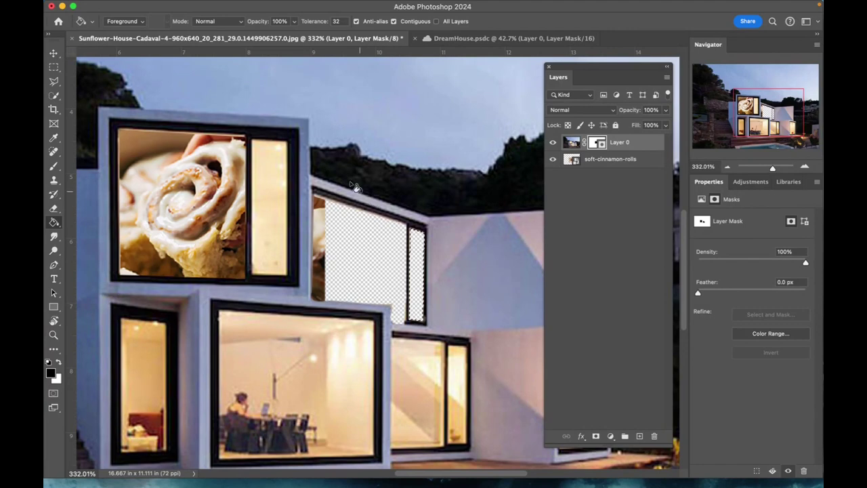
# Deselect the pane and brush black over the dark edge below the see-through window.
pyautogui.press('x')
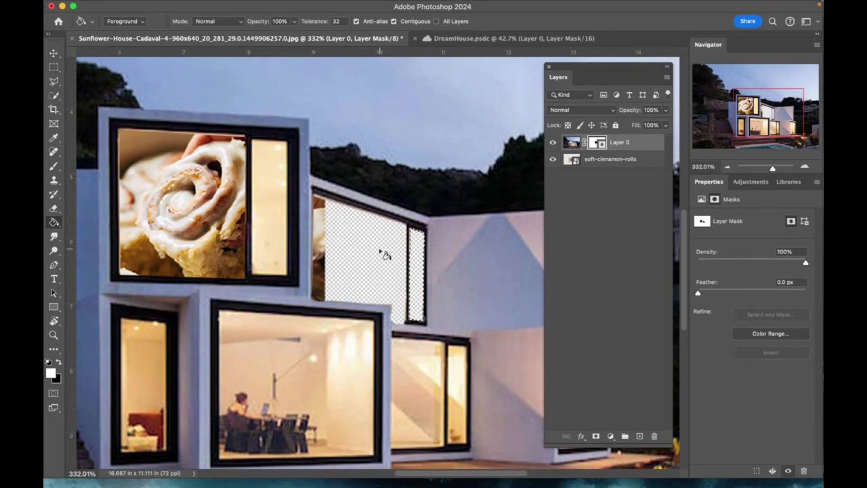
pyautogui.click(55, 166)
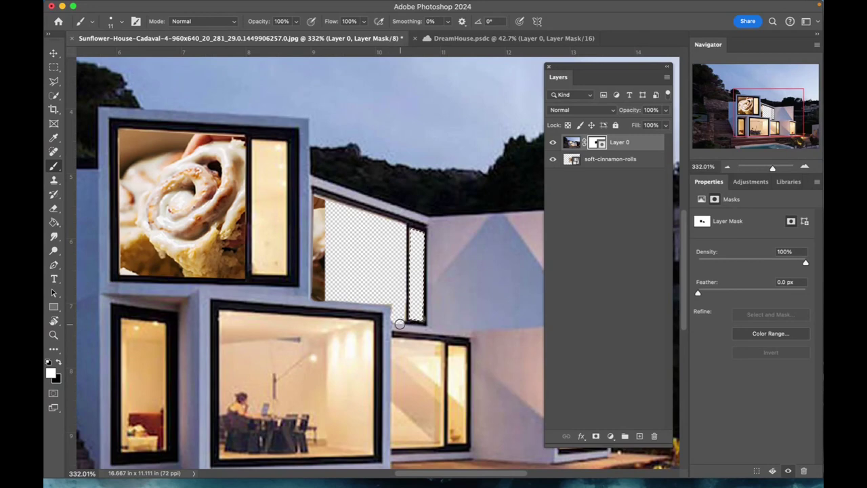
pyautogui.press('x')
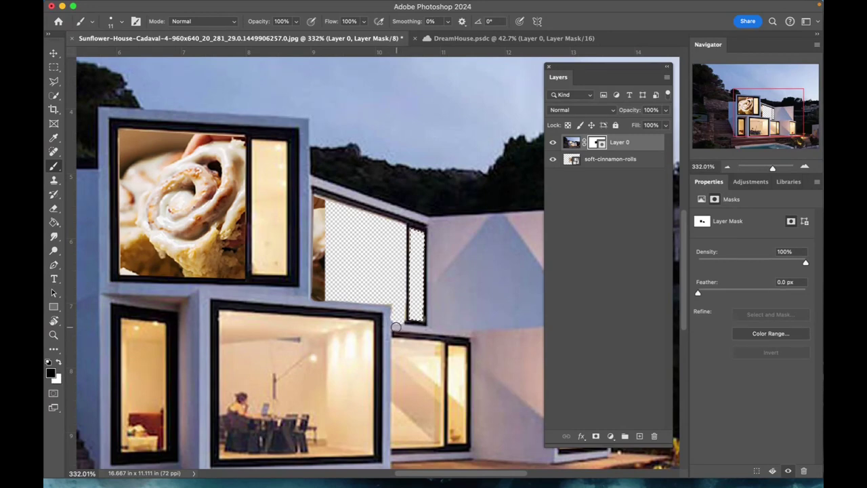
pyautogui.hotkey('ctrl', 'd')
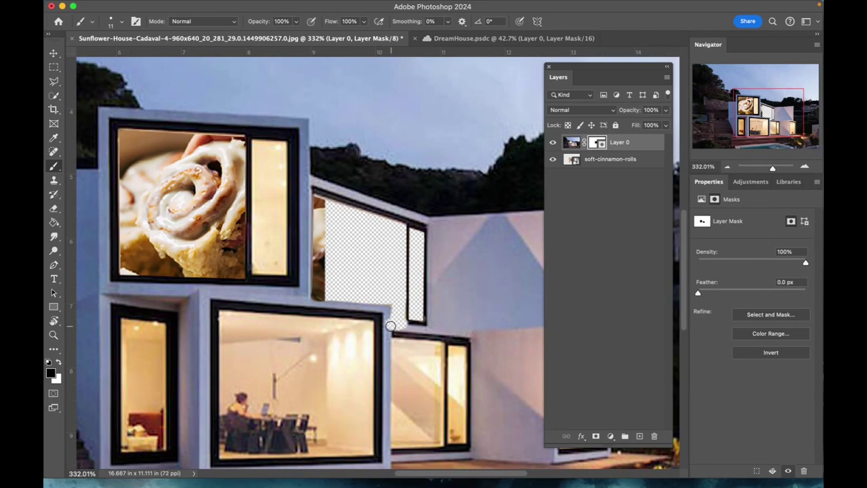
pyautogui.moveTo(391, 326)
pyautogui.mouseDown()
pyautogui.moveTo(433, 334)
pyautogui.moveTo(386, 324)
pyautogui.moveTo(416, 323)
pyautogui.mouseUp()
pyautogui.press('x')
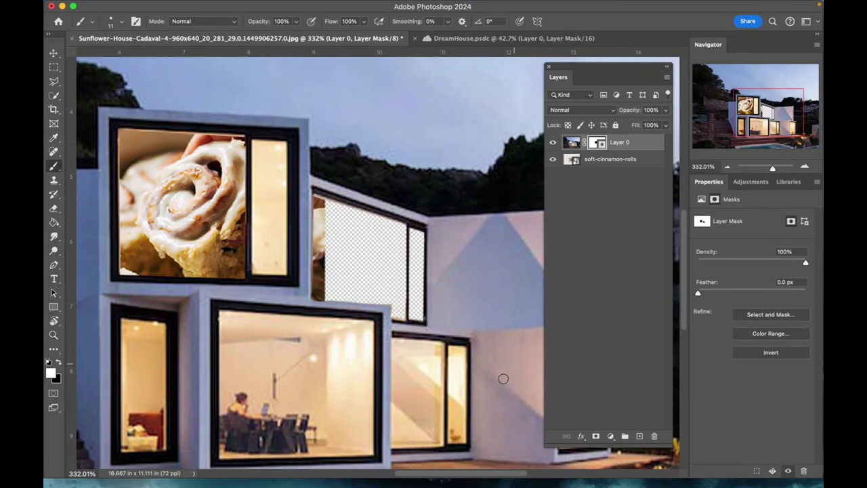
# Drag the hot-spring garden image from Chrome's image search results into Photoshop as banner2.jpg.
pyautogui.moveTo(525, 482)
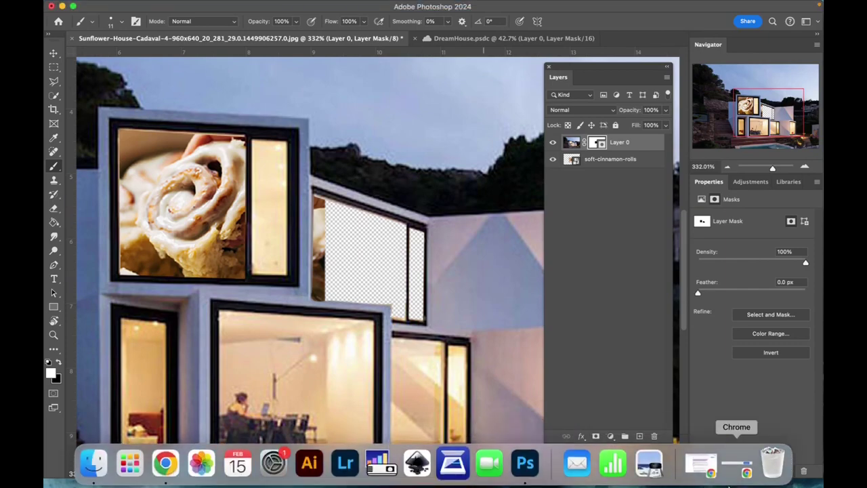
pyautogui.click(166, 474)
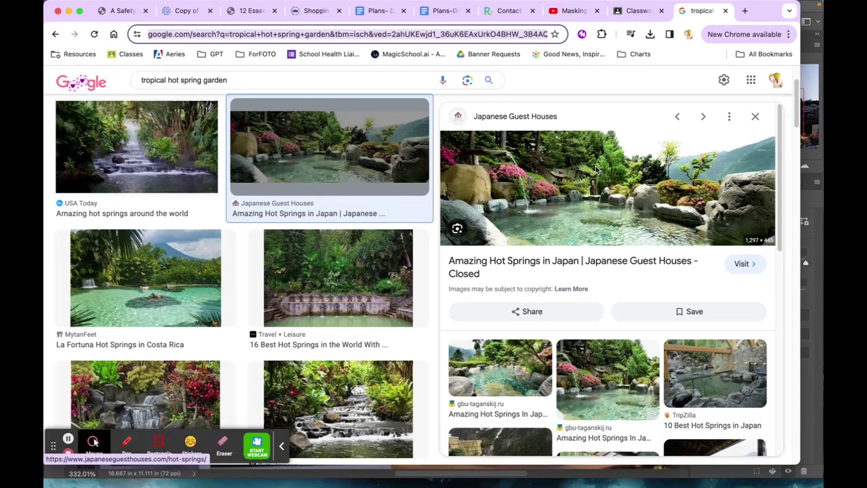
pyautogui.moveTo(596, 169); pyautogui.dragTo(525, 474)
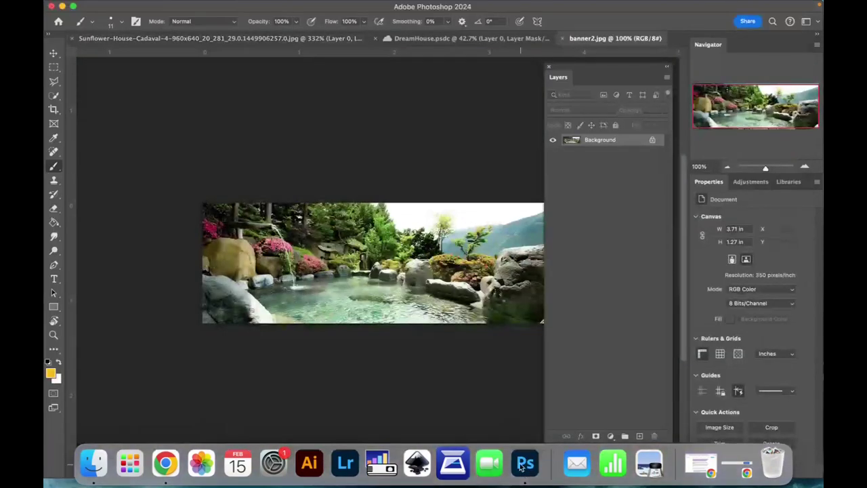
# Undo the stray stroke and crop banner2.jpg to its left 1.91 × 1.27 in waterfall portion.
pyautogui.moveTo(401, 256); pyautogui.dragTo(340, 212)
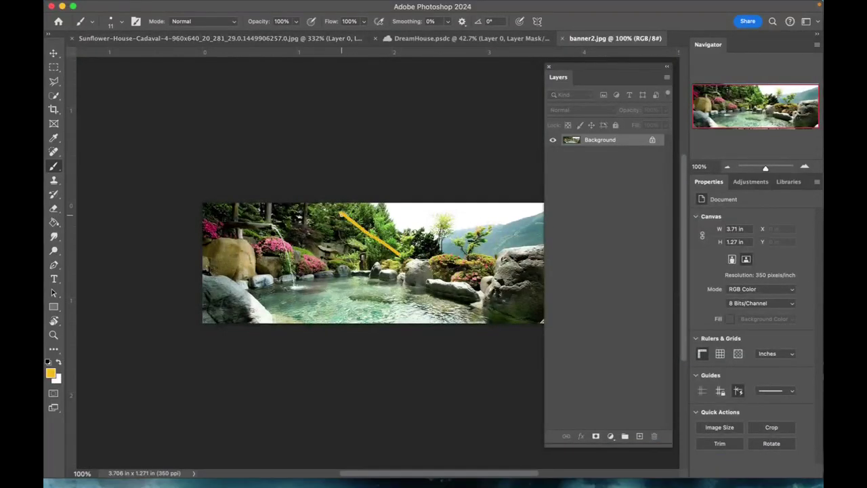
pyautogui.press('super+z')
pyautogui.click(53, 69)
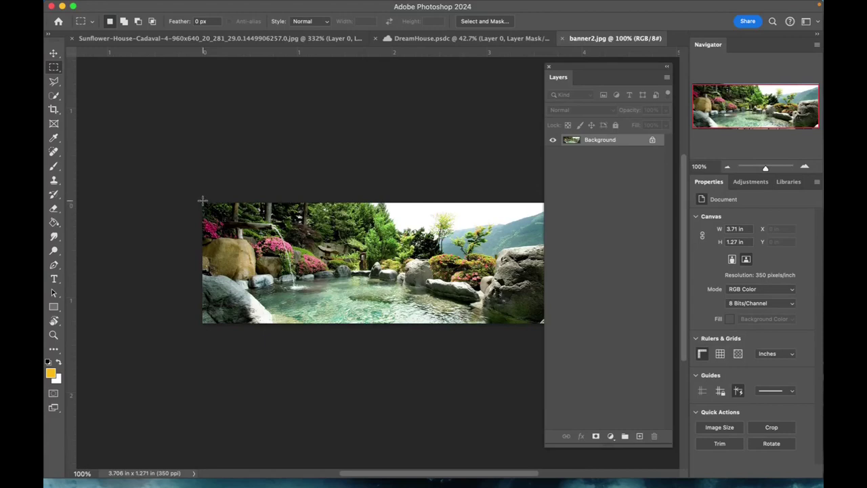
pyautogui.moveTo(203, 202); pyautogui.dragTo(384, 327)
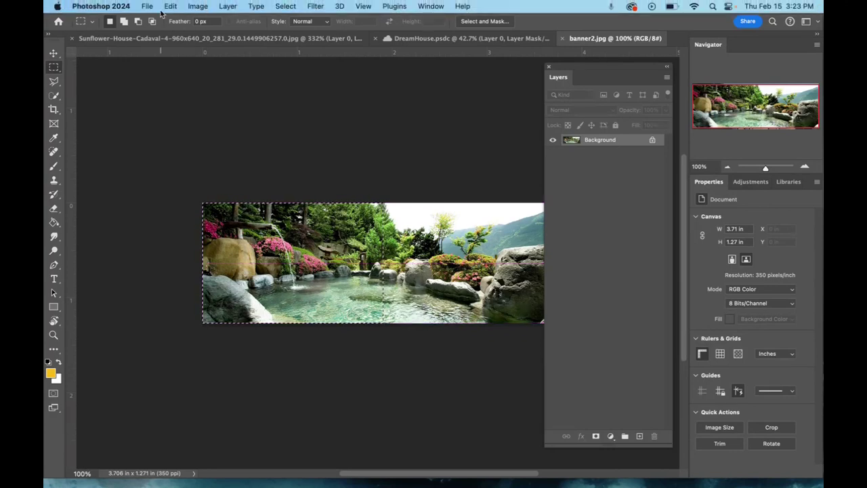
pyautogui.click(196, 7)
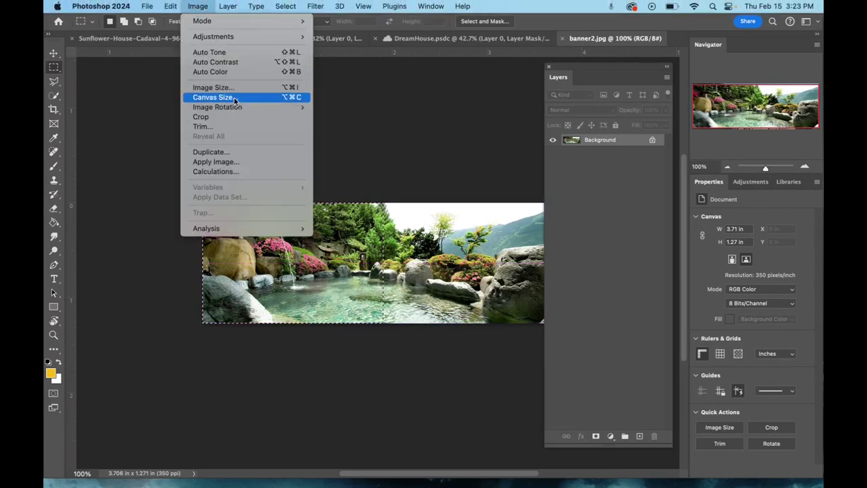
pyautogui.click(206, 117)
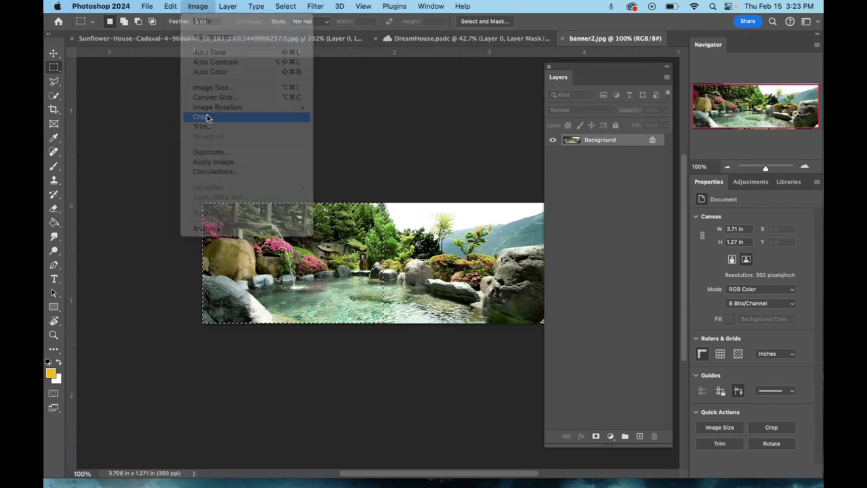
pyautogui.click(54, 52)
# Bring the cropped garden image into the Sunflower House photo as Layer 1 beneath Layer 0.
pyautogui.moveTo(288, 273); pyautogui.dragTo(201, 39)
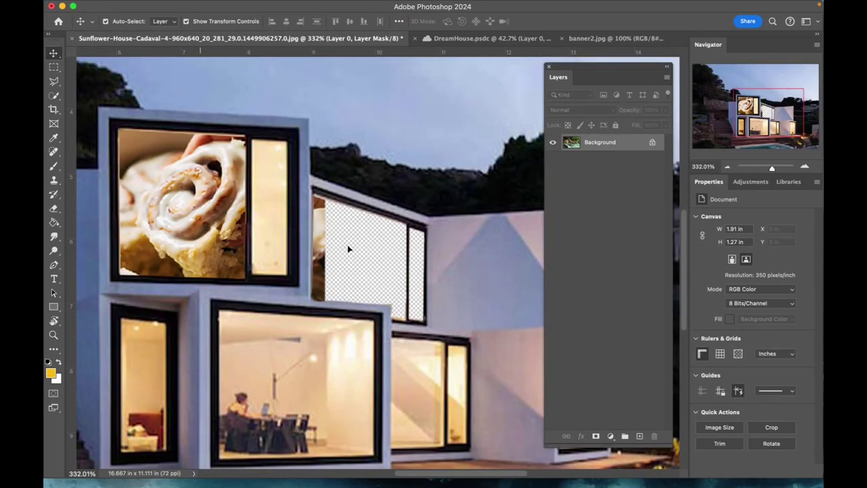
pyautogui.moveTo(389, 279); pyautogui.dragTo(389, 279)
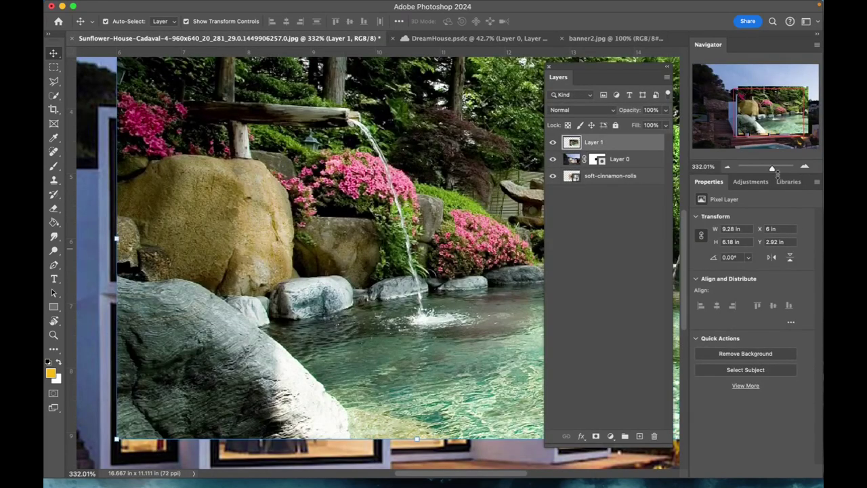
pyautogui.moveTo(773, 170); pyautogui.dragTo(767, 170)
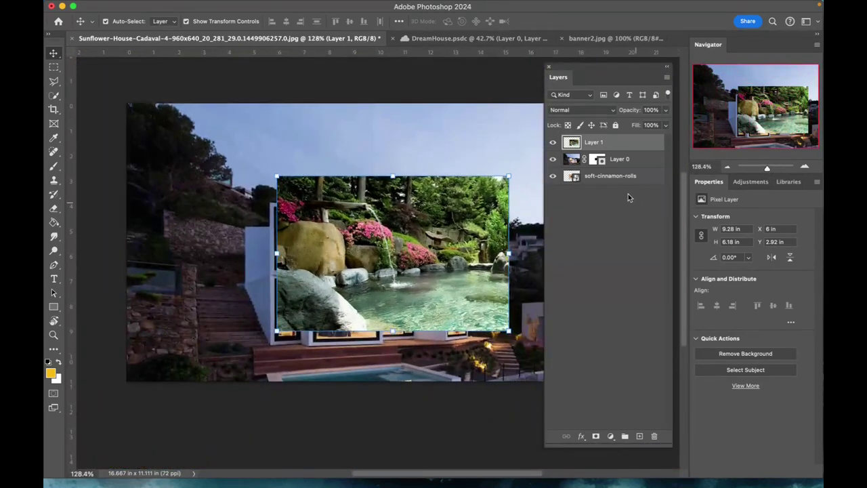
pyautogui.moveTo(605, 143); pyautogui.dragTo(605, 168)
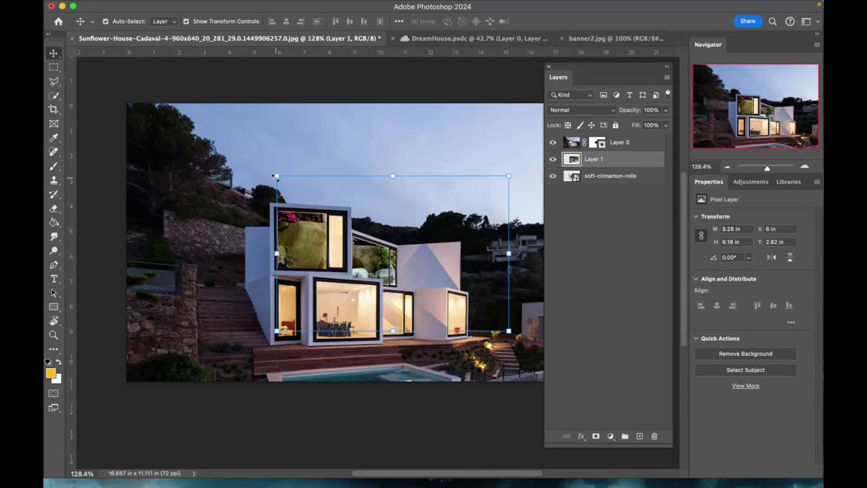
# Scale the garden layer to 3.11 × 2.07 in so it fits behind the slanted upper window.
pyautogui.moveTo(274, 177); pyautogui.dragTo(433, 256)
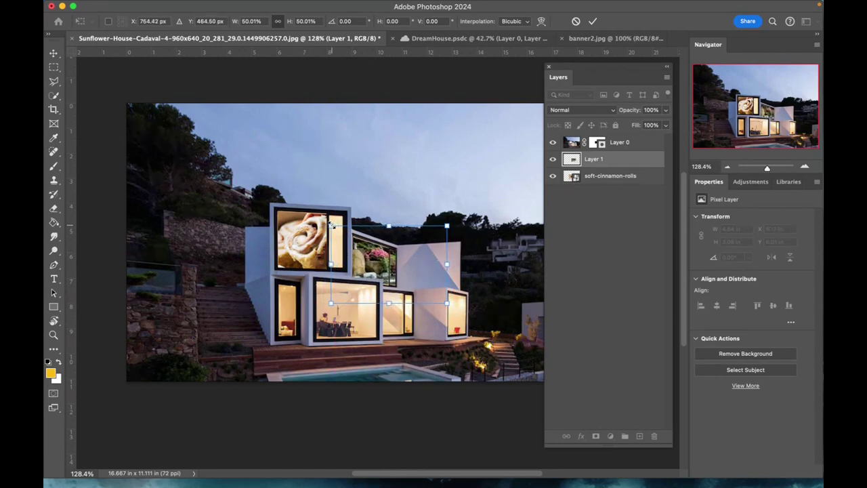
pyautogui.moveTo(331, 224)
pyautogui.mouseDown()
pyautogui.moveTo(379, 267)
pyautogui.moveTo(341, 229)
pyautogui.mouseUp()
pyautogui.press('Return')
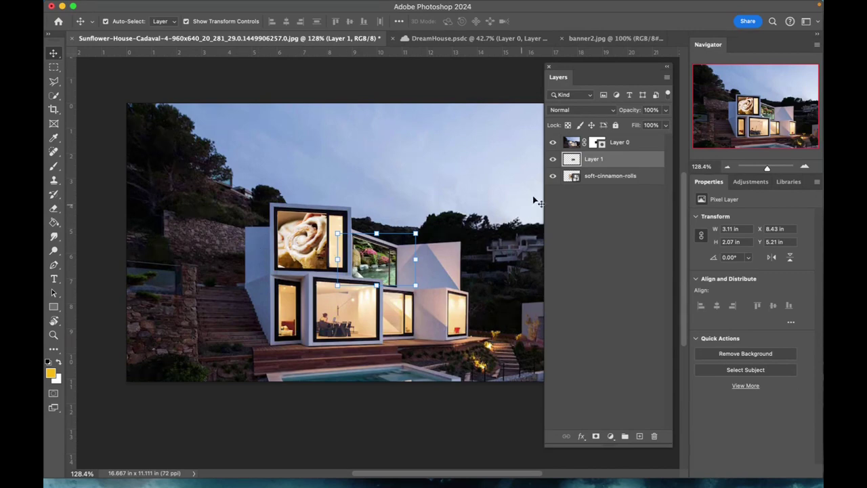
pyautogui.click(601, 176)
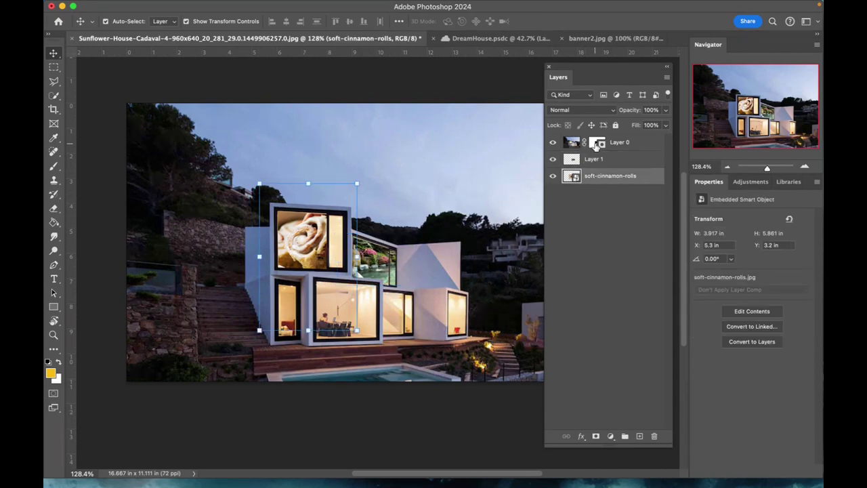
# Paint black on Layer 0's mask to reveal cinnamon rolls in the lower-middle window, then go to DreamHouse.
pyautogui.click(596, 143)
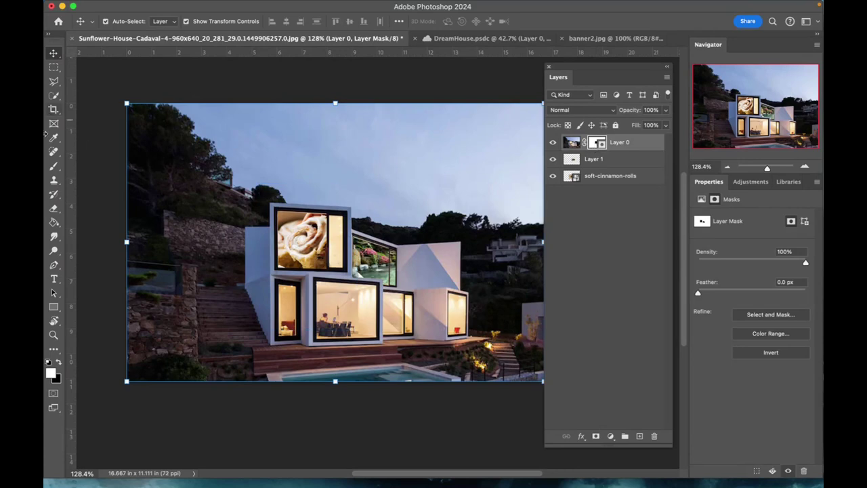
pyautogui.press('b')
pyautogui.press('x')
pyautogui.moveTo(335, 319)
pyautogui.mouseDown()
pyautogui.moveTo(361, 317)
pyautogui.moveTo(338, 324)
pyautogui.mouseUp()
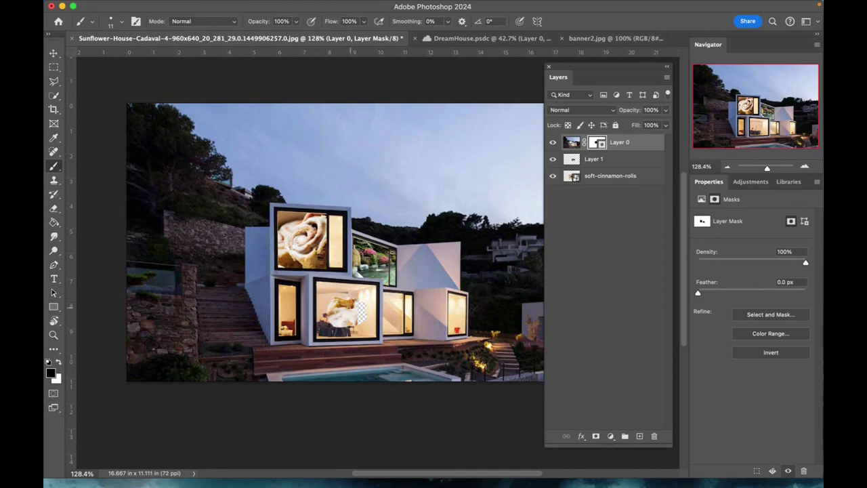
pyautogui.moveTo(340, 324)
pyautogui.mouseDown()
pyautogui.moveTo(363, 306)
pyautogui.moveTo(345, 331)
pyautogui.mouseUp()
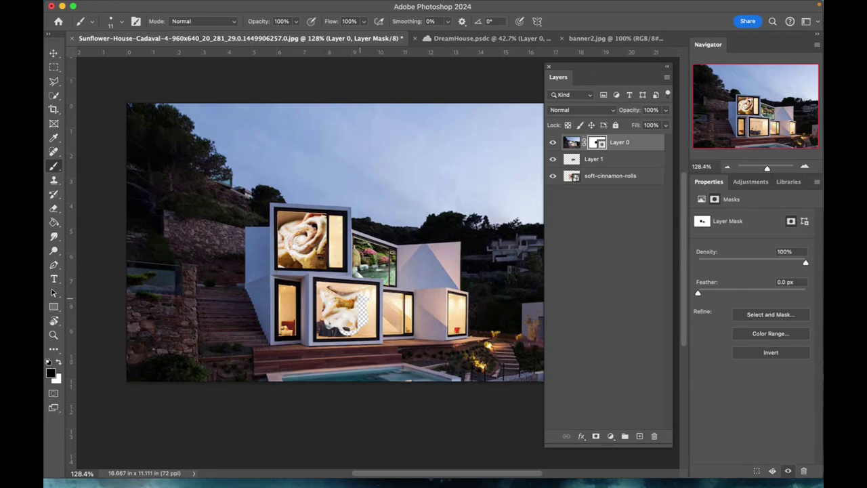
pyautogui.hotkey('ctrl', 'Tab')
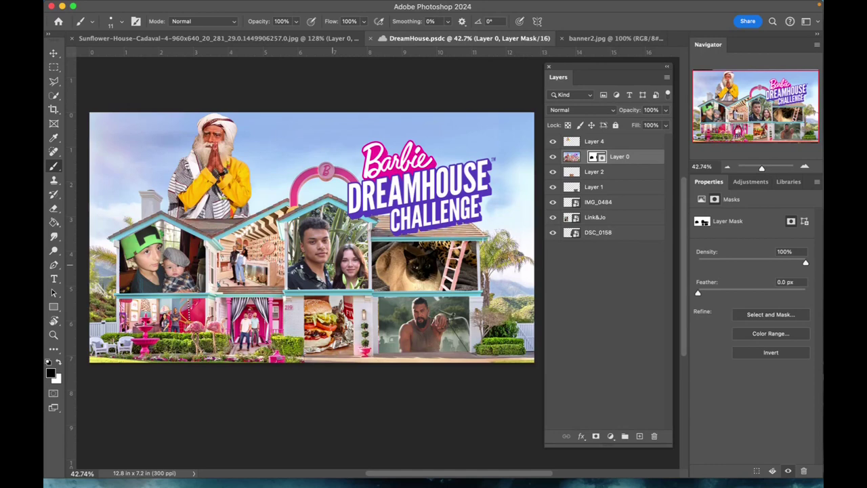
# Screenshot the Photoshop window area showing the DreamHouse collage with Cmd+Shift+5.
pyautogui.press('super+shift+5')
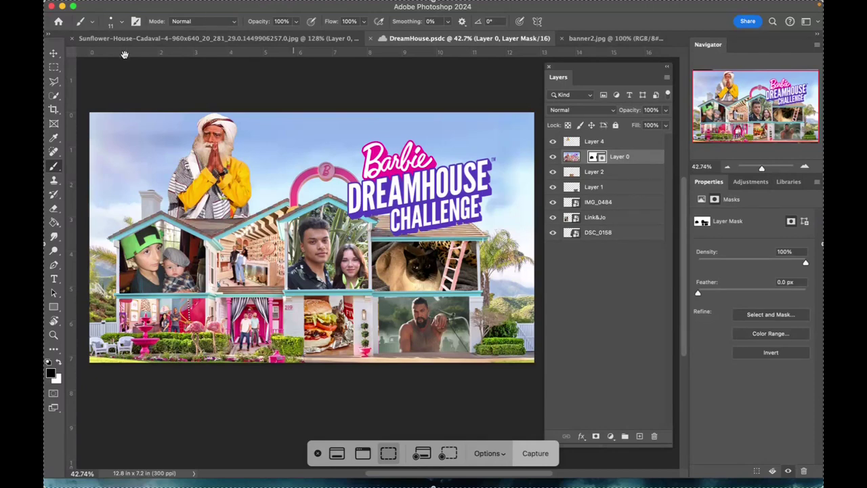
pyautogui.moveTo(47, 4); pyautogui.dragTo(141, 100)
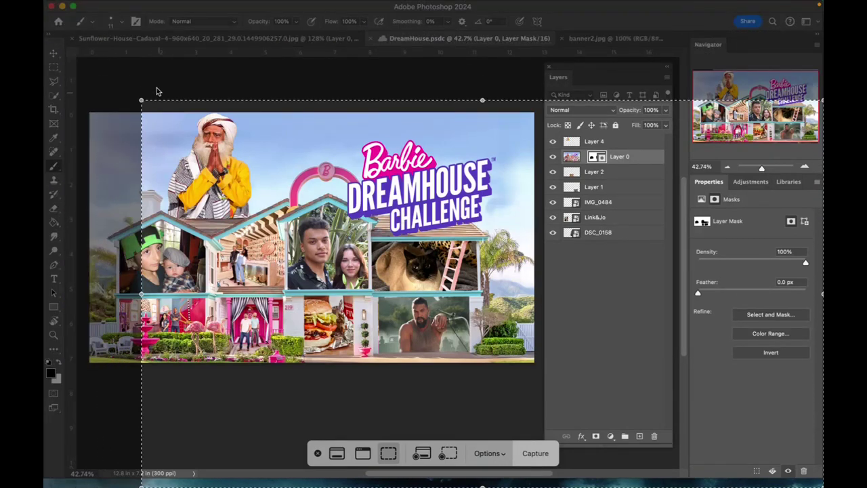
pyautogui.moveTo(142, 100); pyautogui.dragTo(47, 3)
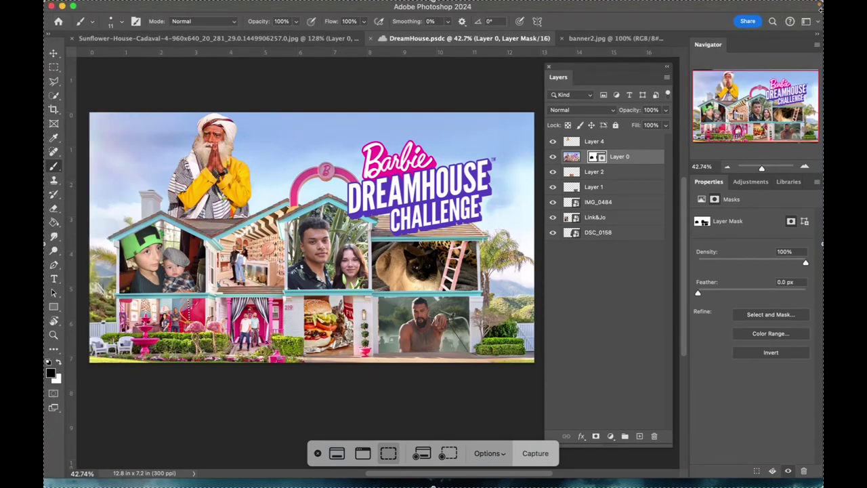
pyautogui.moveTo(821, 4); pyautogui.dragTo(686, 45)
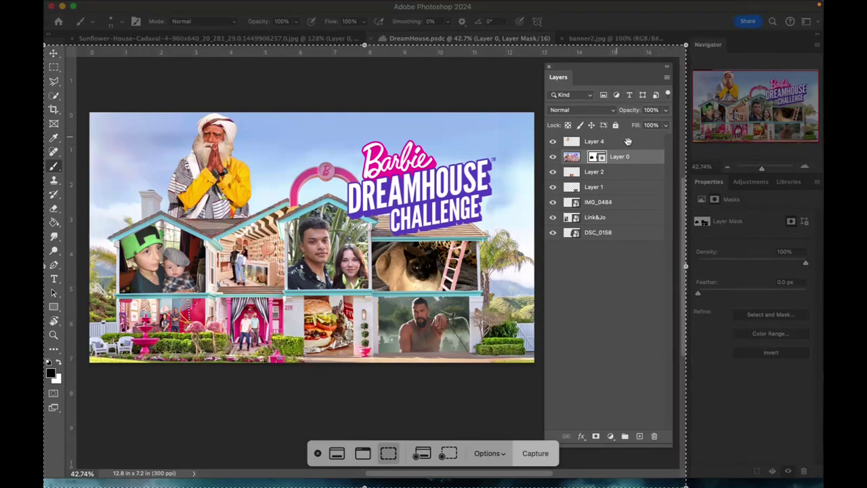
pyautogui.click(534, 454)
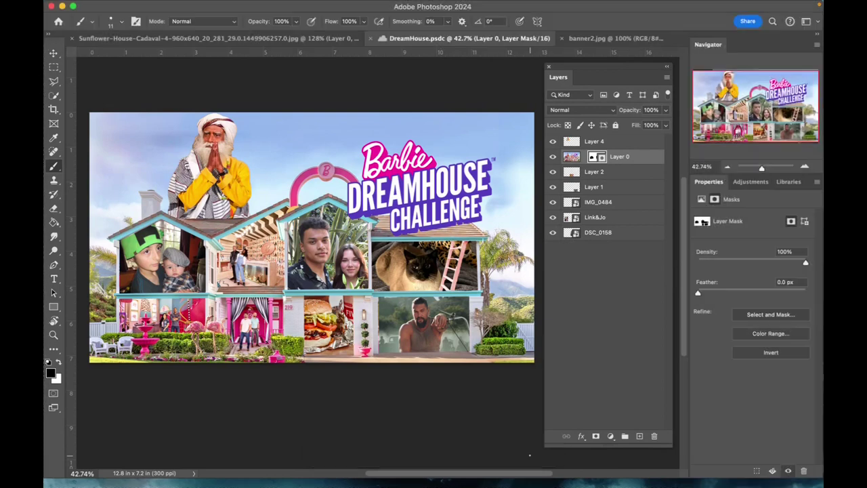